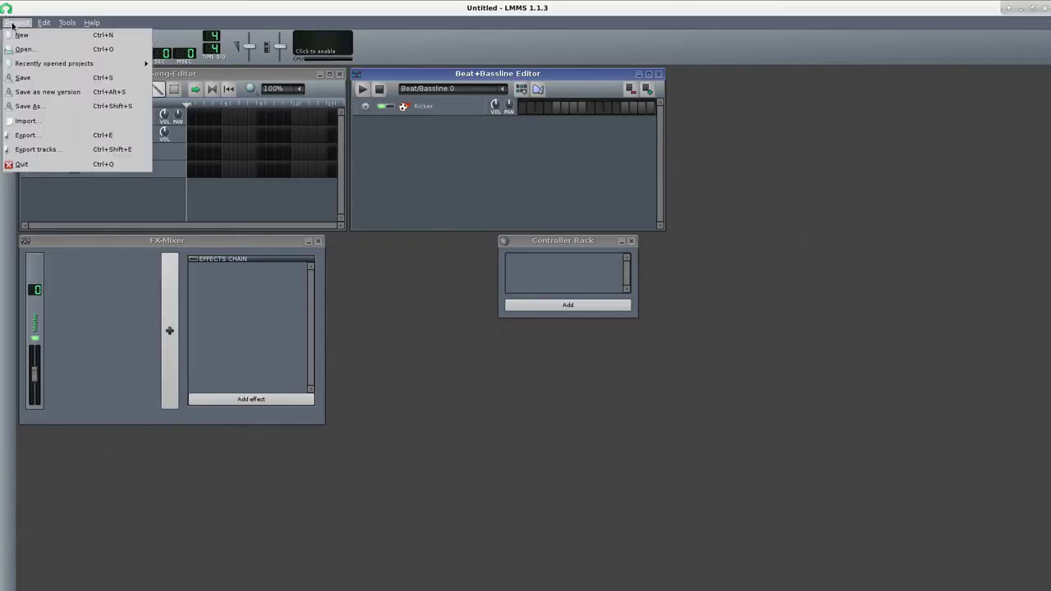
# Import smb_card.mid from Downloads, accept the soundfont warning, and enlarge the Song Editor
pyautogui.click(41, 121)
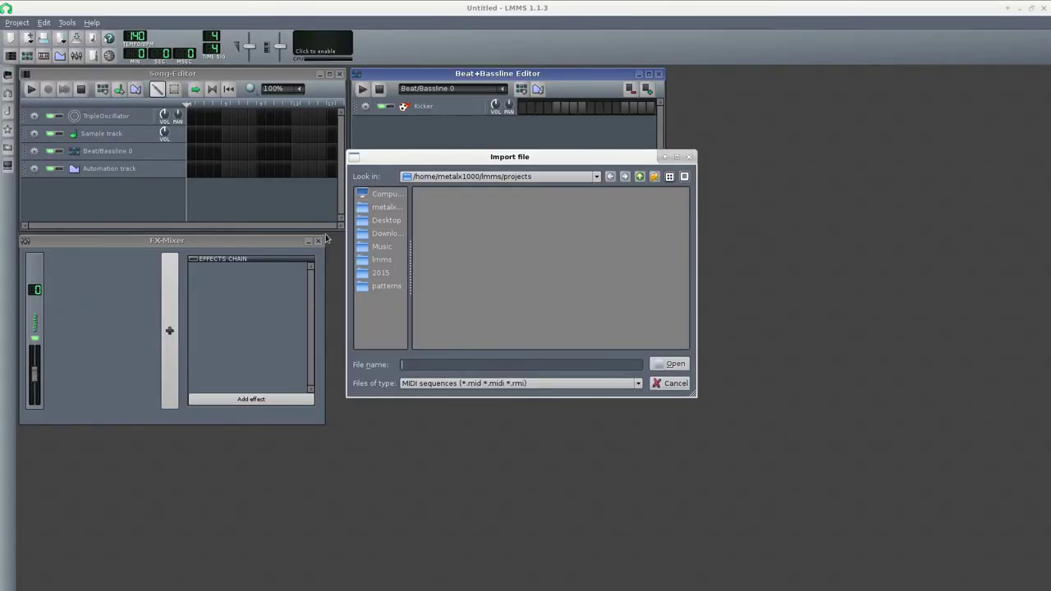
pyautogui.click(387, 234)
pyautogui.doubleClick(469, 194)
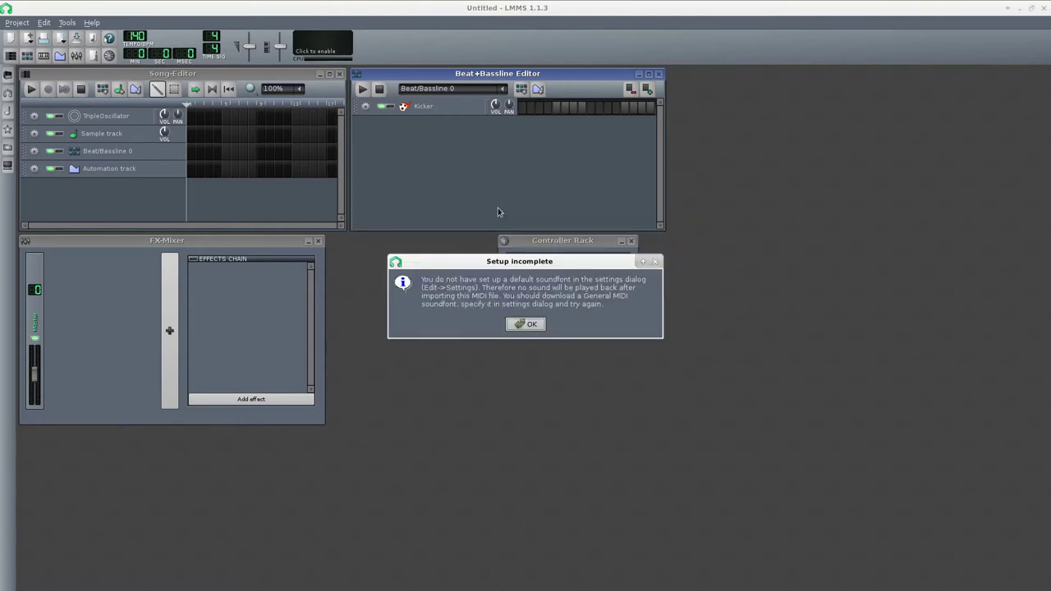
pyautogui.click(538, 323)
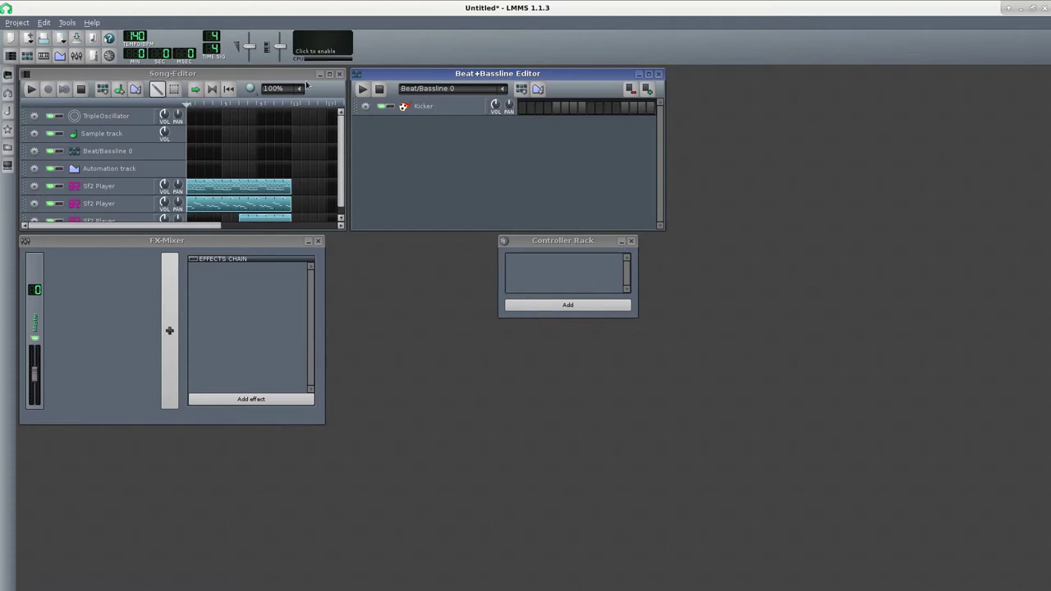
pyautogui.moveTo(306, 74); pyautogui.dragTo(425, 95)
pyautogui.moveTo(460, 252); pyautogui.dragTo(824, 393)
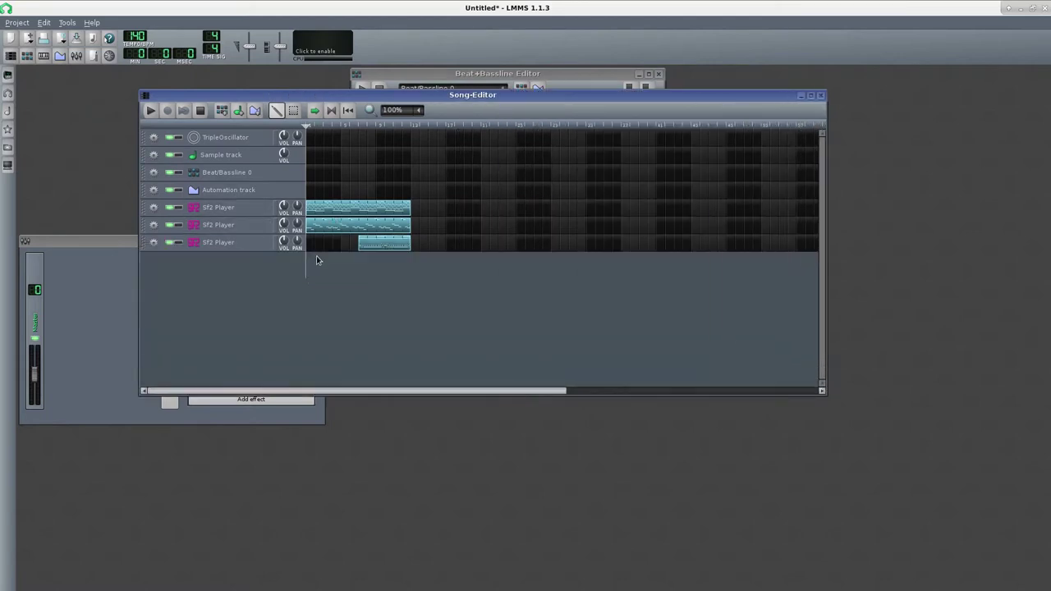
# Play the song, inspect the three Sf2 Player panels (patches 2, 43, 0), then close LMMS
pyautogui.click(151, 110)
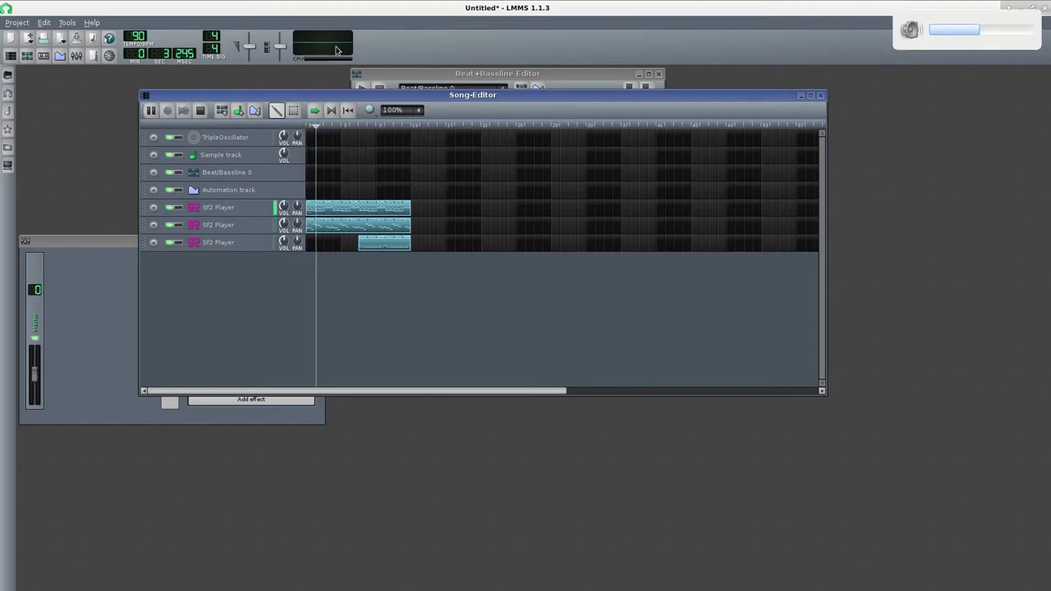
pyautogui.click(222, 210)
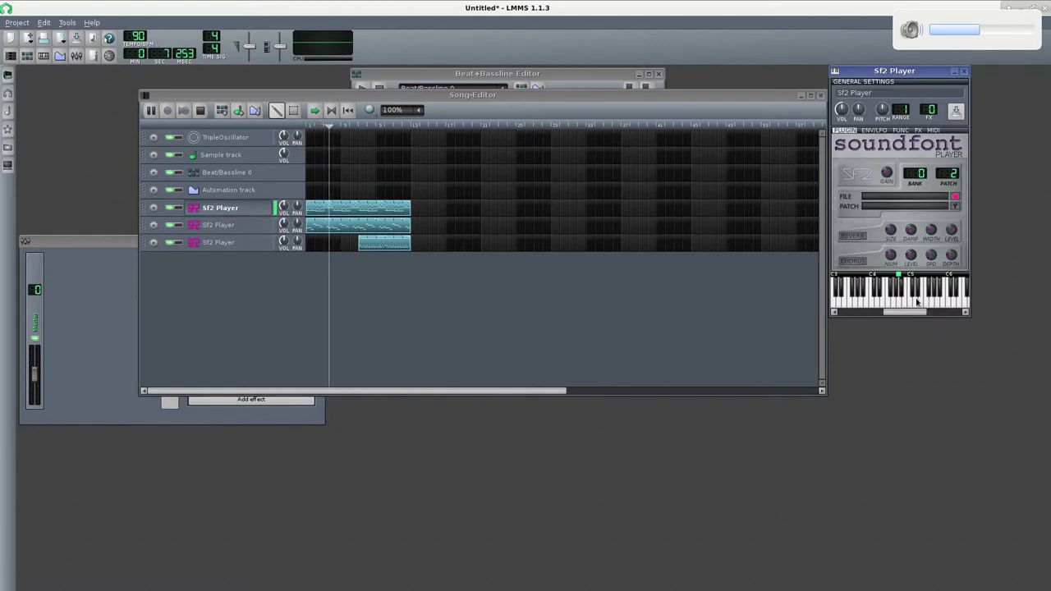
pyautogui.click(220, 225)
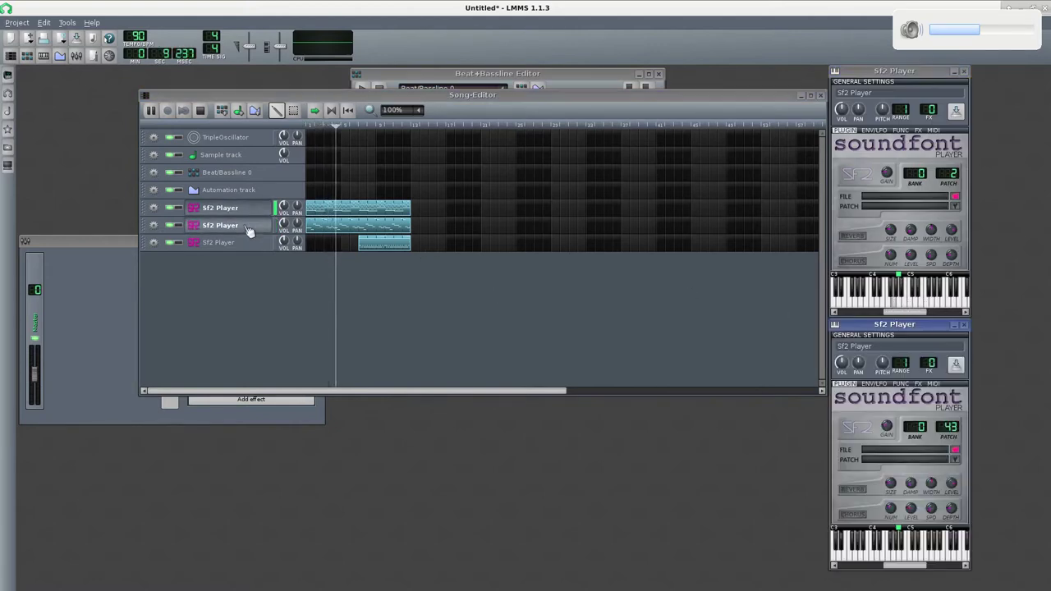
pyautogui.click(241, 243)
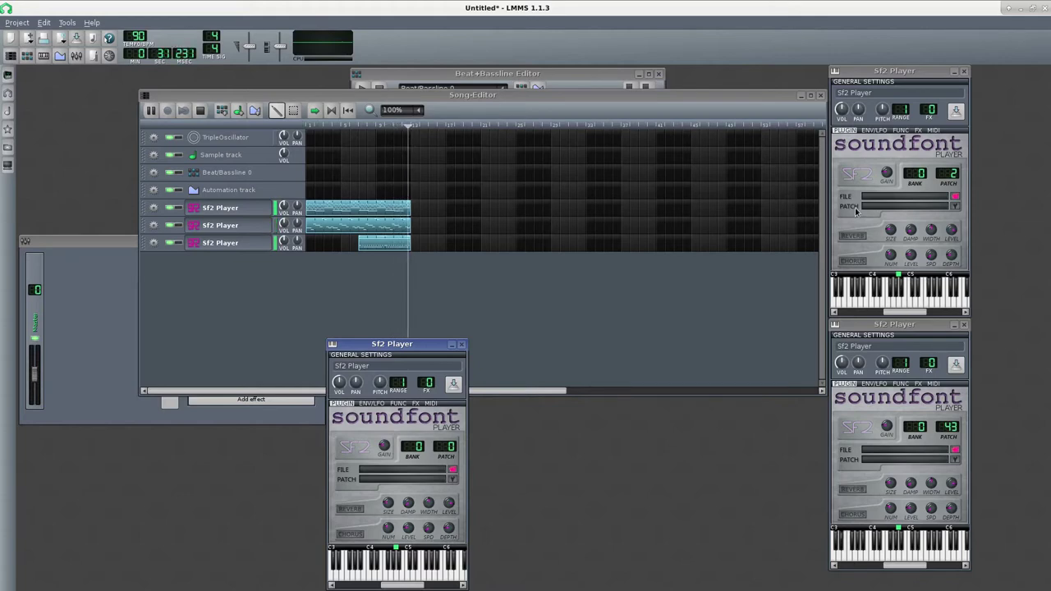
pyautogui.click(1044, 9)
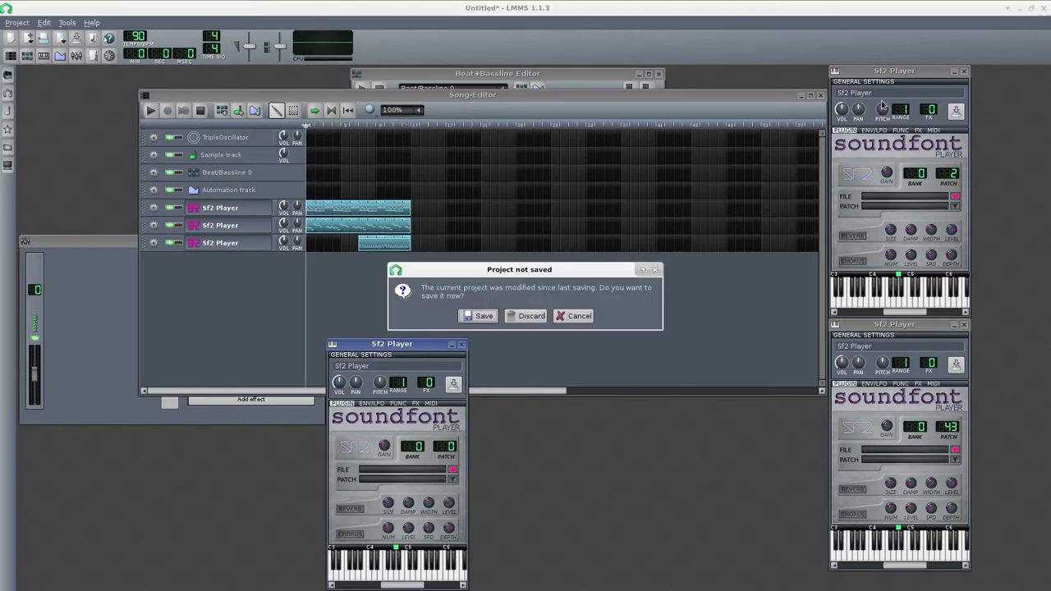
# Quit LMMS without saving, run 'apt-cache search soundfont' and select timgm6mb-soundfont
pyautogui.click(529, 312)
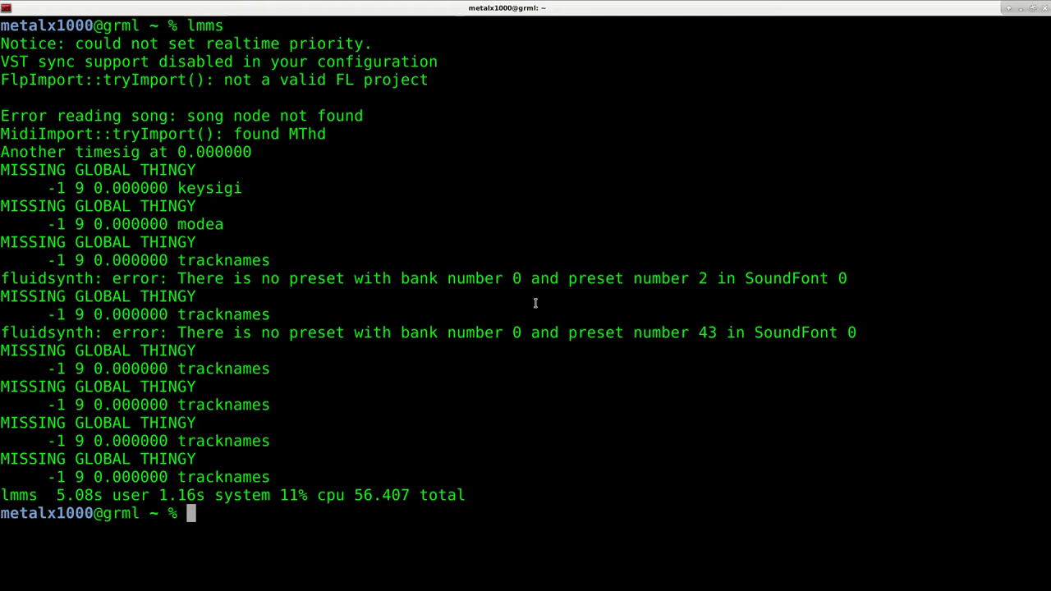
pyautogui.write('aptitude')
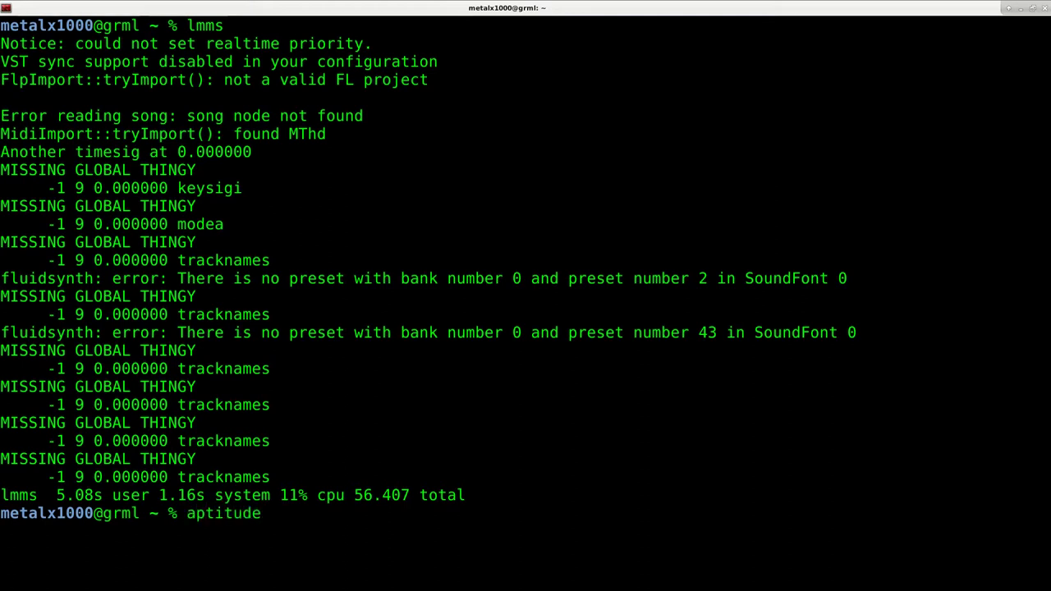
pyautogui.press('BackSpace')
pyautogui.press('BackSpace')
pyautogui.press('BackSpace')
pyautogui.press('BackSpace')
pyautogui.press('BackSpace')
pyautogui.write('-cache search ')
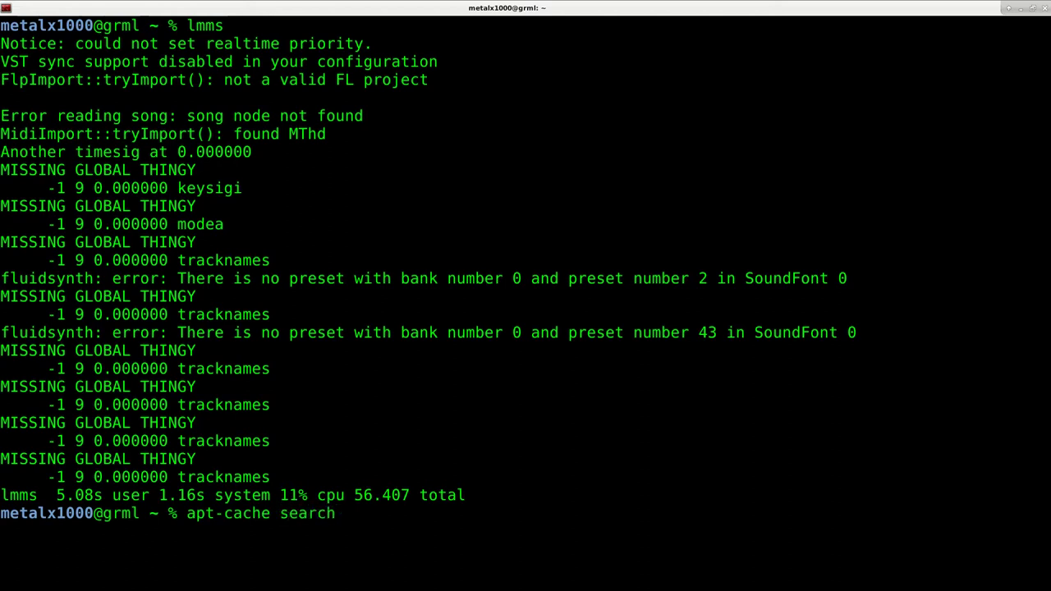
pyautogui.write('sound')
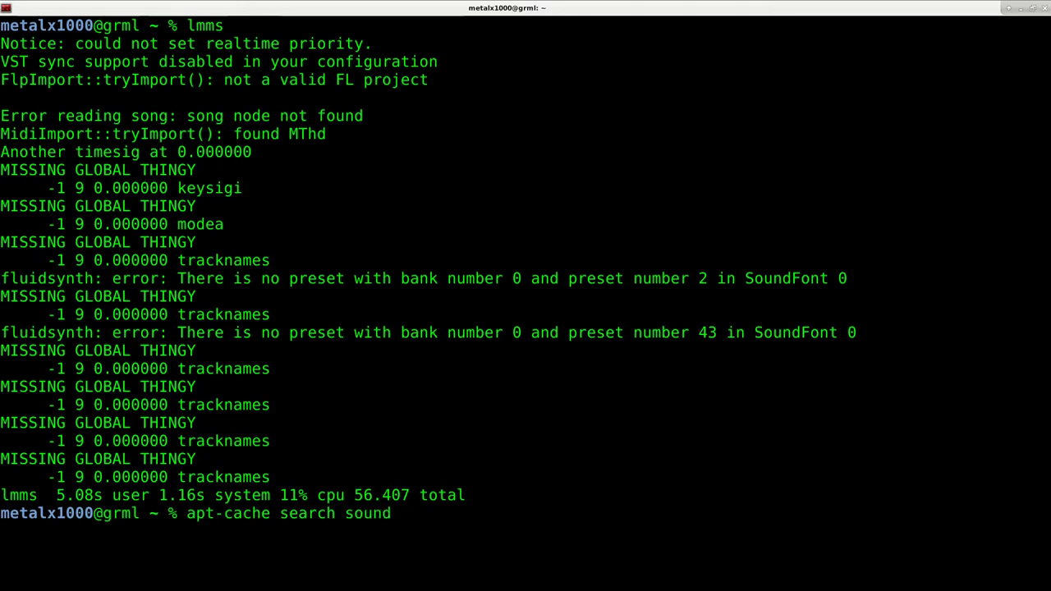
pyautogui.write('font')
pyautogui.press('Return')
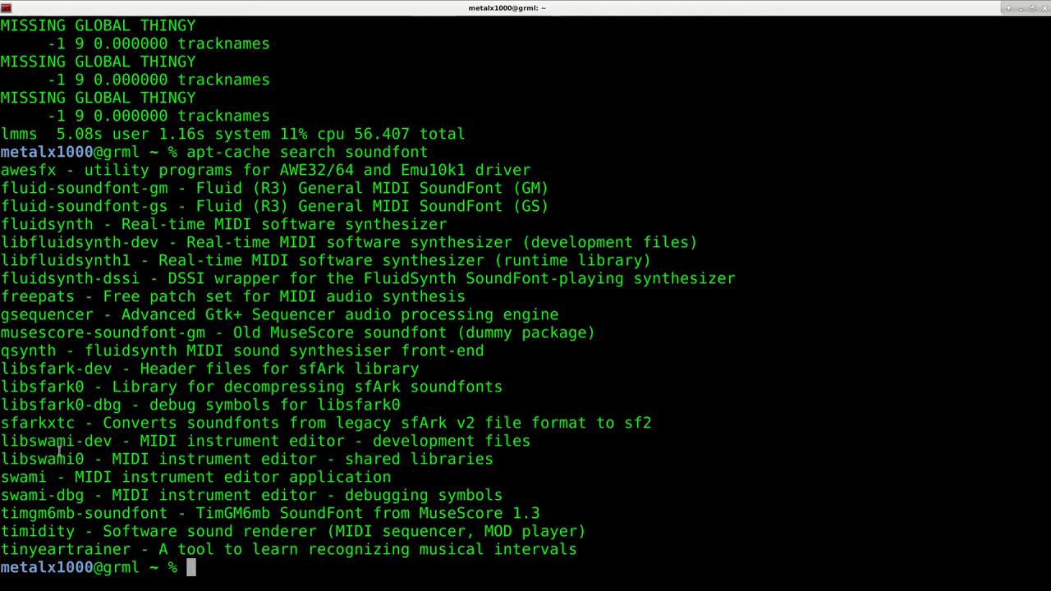
pyautogui.moveTo(2, 513); pyautogui.dragTo(156, 513)
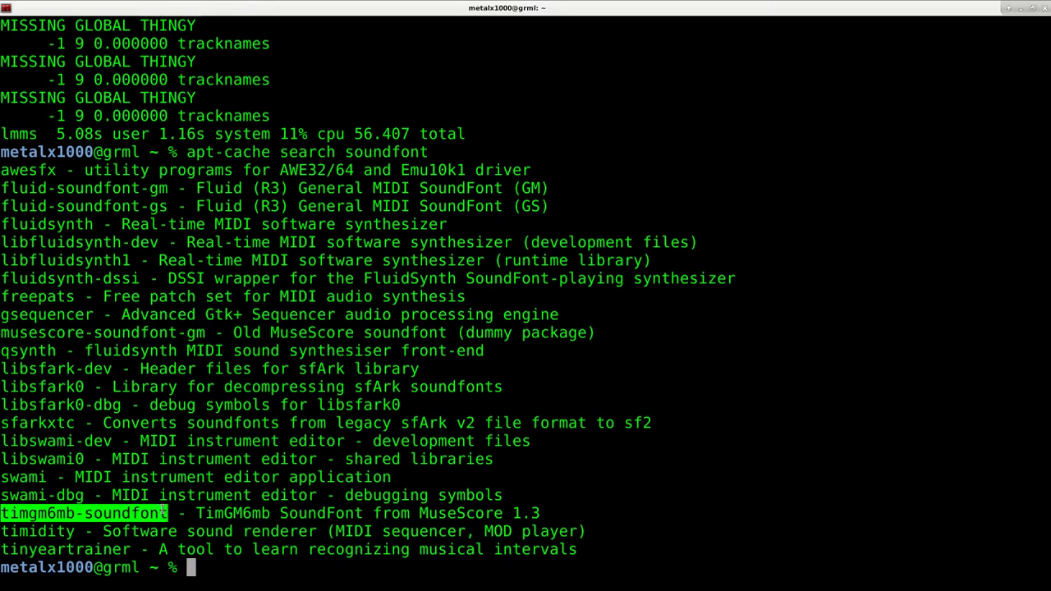
# On a cleared screen, run 'apt-cache show timgm6mb-soundfont' and highlight /usr/share/sounds/sf2/
pyautogui.hotkey('ctrl', 'l')
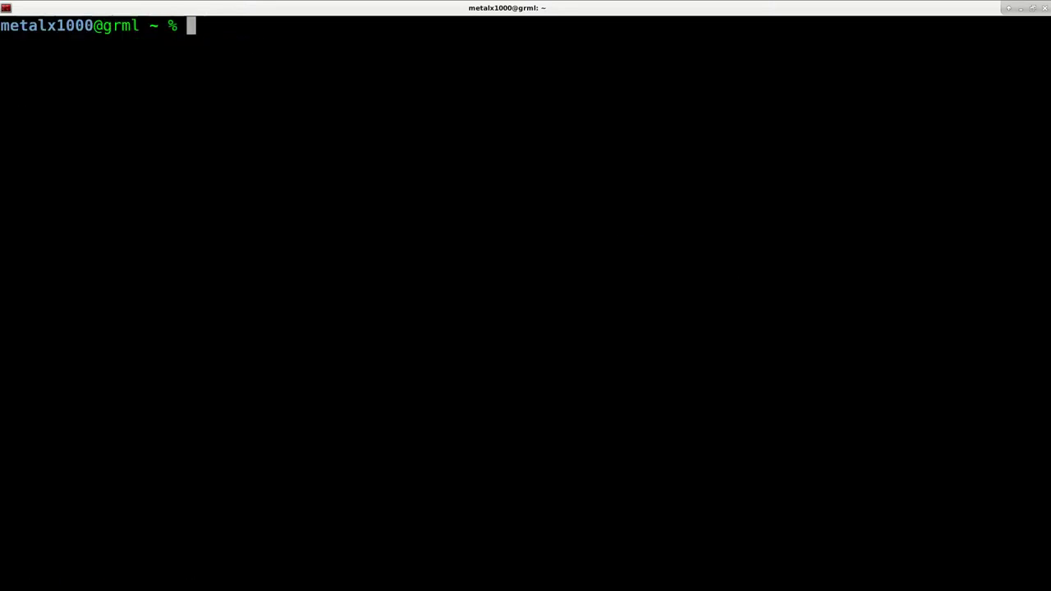
pyautogui.write('apt-')
pyautogui.write('chac')
pyautogui.press('BackSpace')
pyautogui.press('BackSpace')
pyautogui.press('BackSpace')
pyautogui.write('ache ')
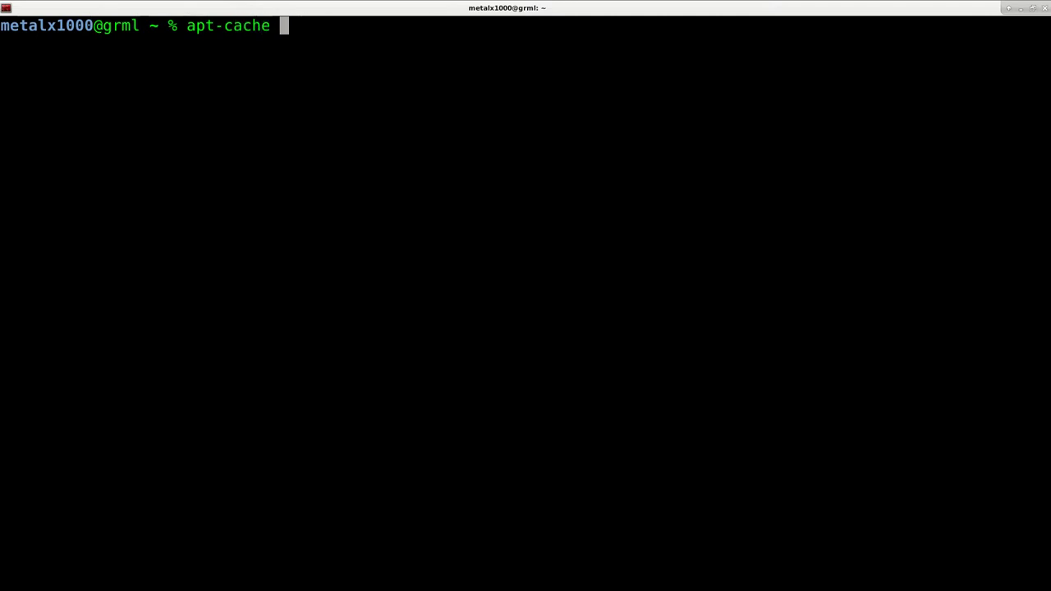
pyautogui.write('show timgm6mb-soundfont')
pyautogui.press('Return')
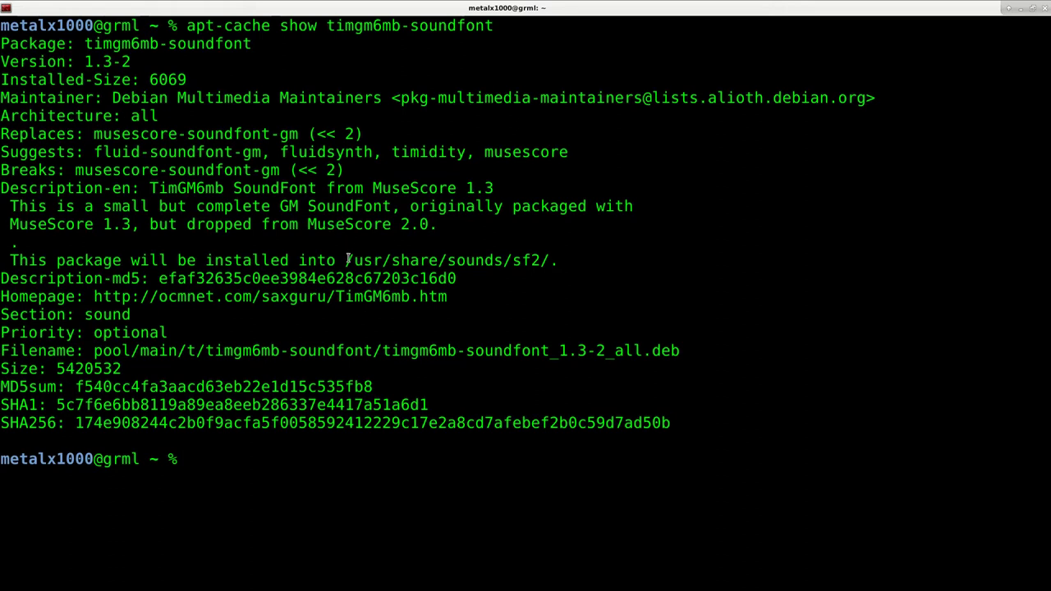
pyautogui.moveTo(347, 259); pyautogui.dragTo(547, 260)
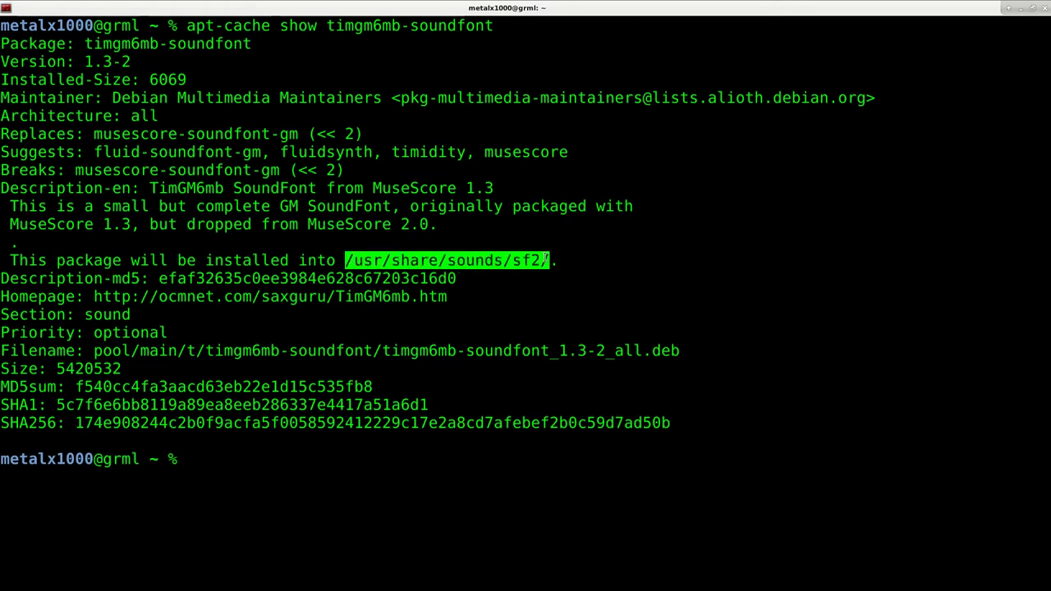
# List the /usr/share/sounds/sf2/ folder with ls and mark TimGM6mb.sf2
pyautogui.middleClick(468, 305)
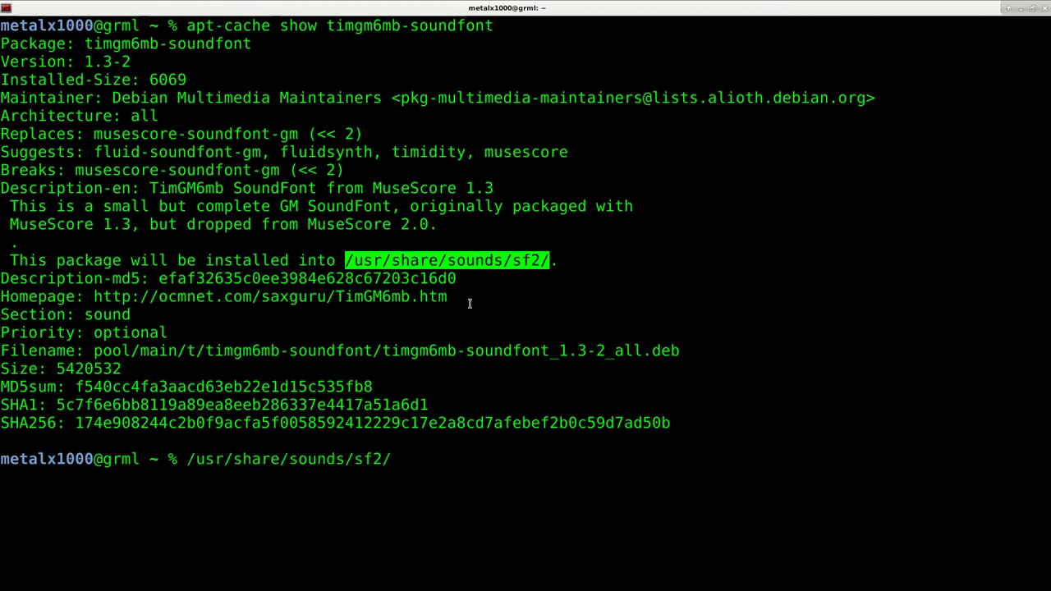
pyautogui.hotkey('ctrl', 'a')
pyautogui.write('ls')
pyautogui.press('Return')
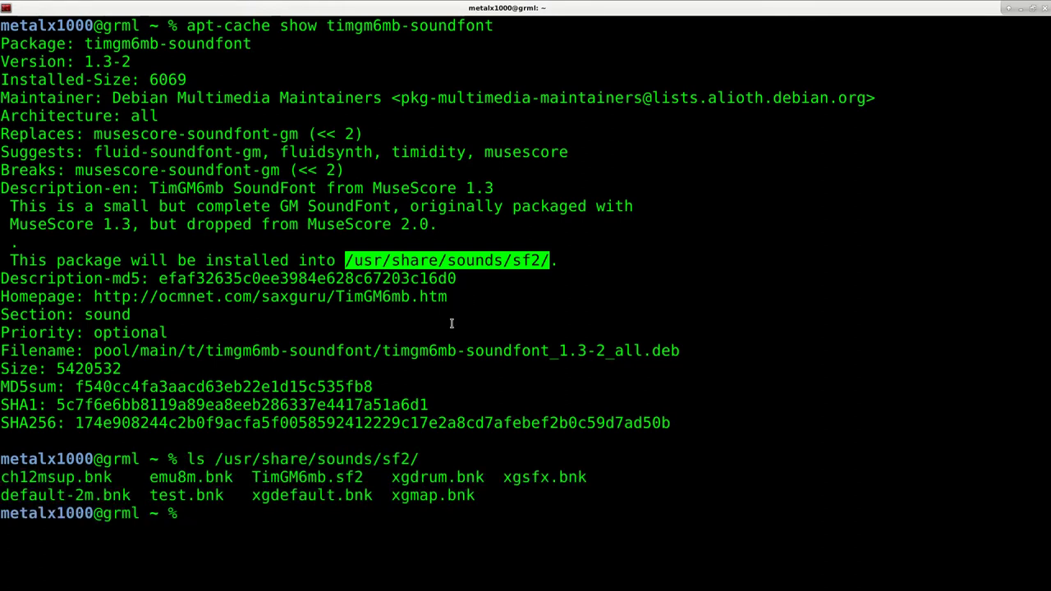
pyautogui.doubleClick(299, 476)
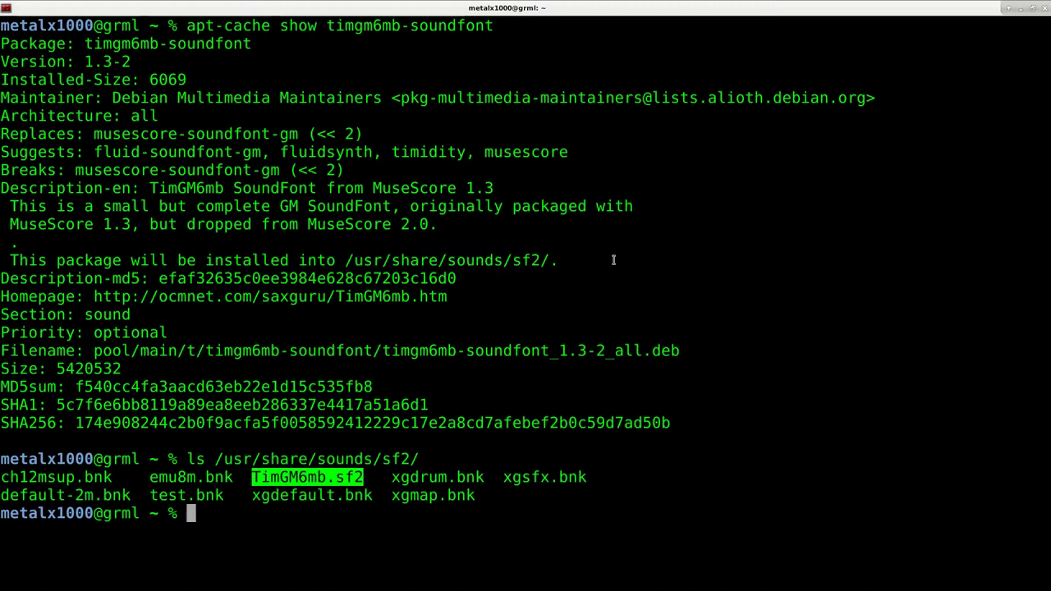
# Run 'aptitude search timgm6mb-soundfont' to confirm it is installed, then relaunch lmms
pyautogui.write('aptitude')
pyautogui.press('BackSpace')
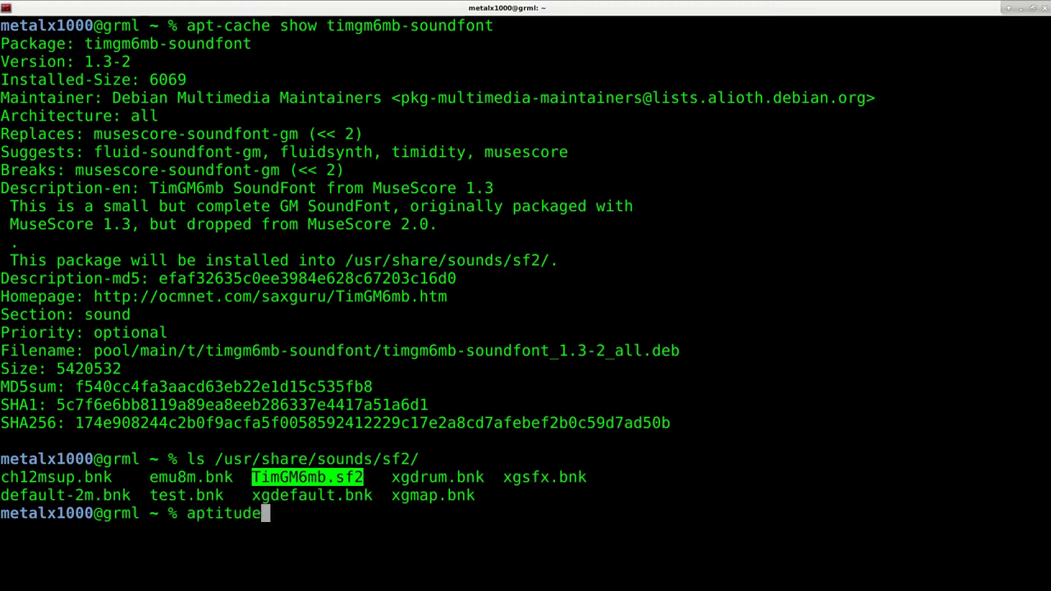
pyautogui.write('search')
pyautogui.click(406, 30)
pyautogui.doubleClick(384, 27)
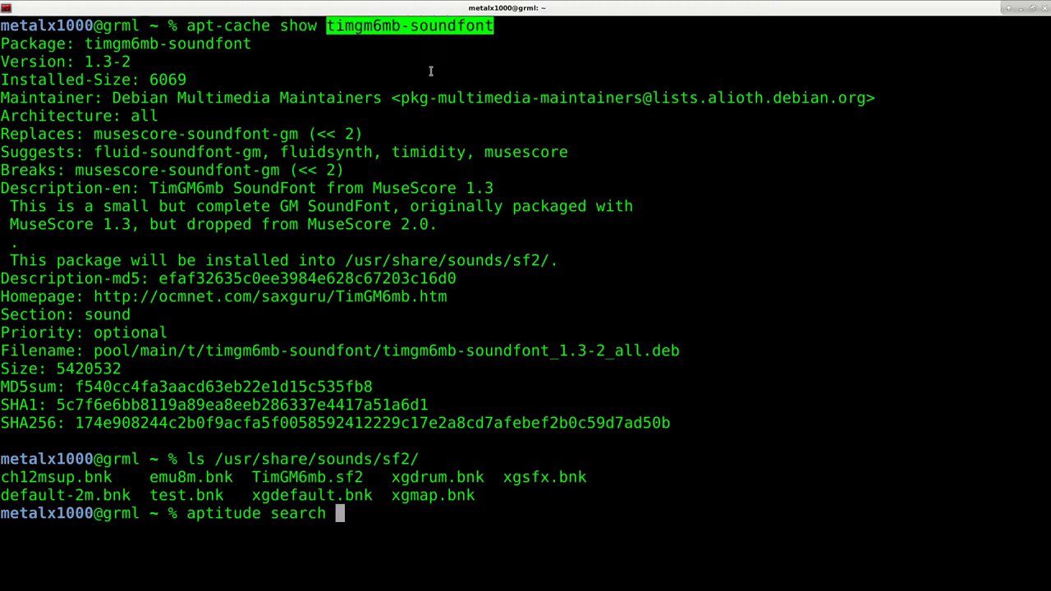
pyautogui.middleClick(429, 70)
pyautogui.press('Return')
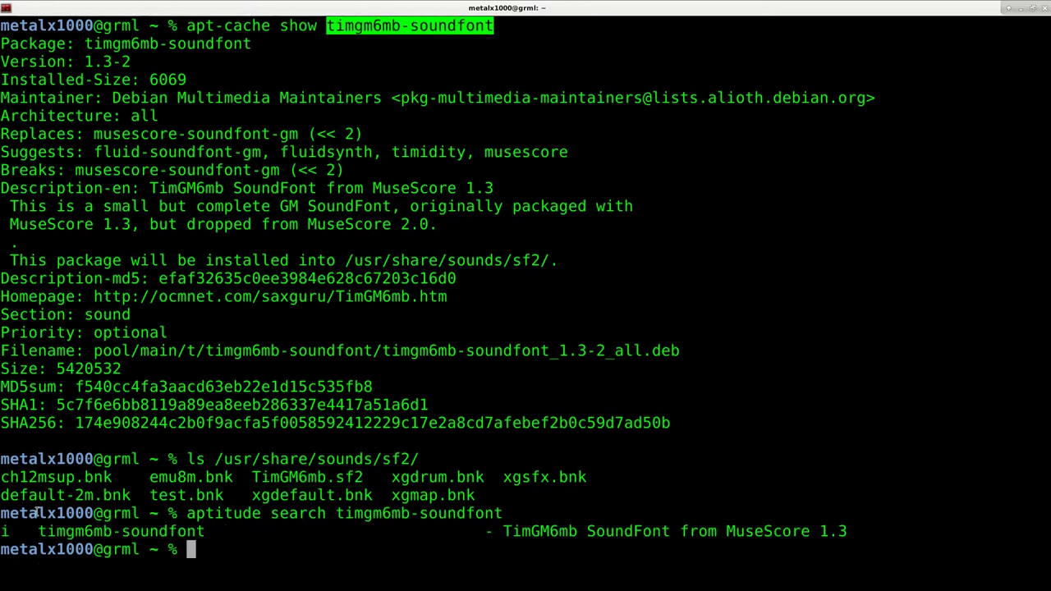
pyautogui.doubleClick(4, 532)
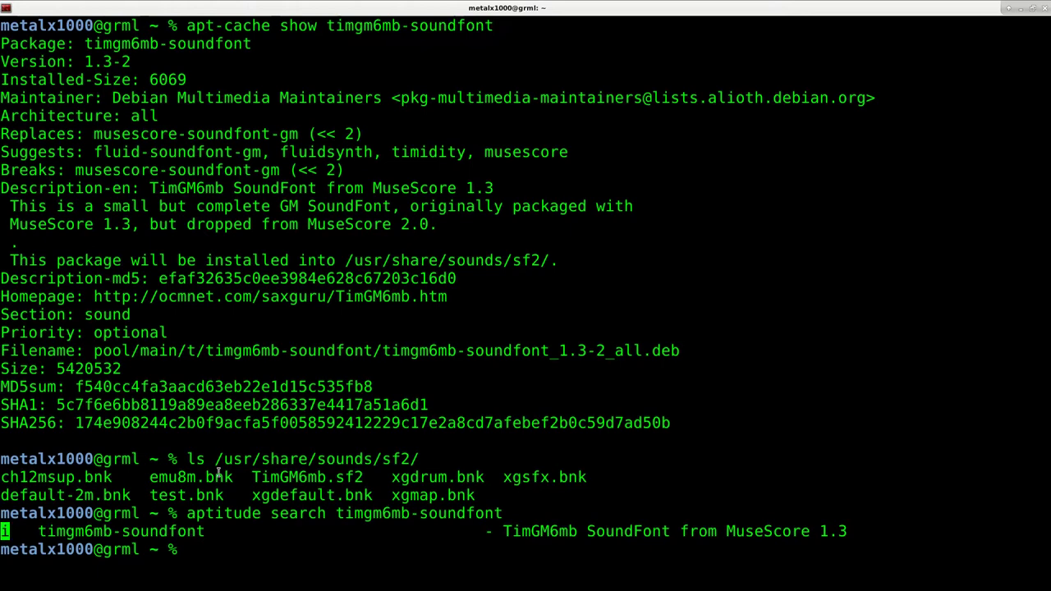
pyautogui.moveTo(216, 459); pyautogui.dragTo(421, 456)
pyautogui.hotkey('ctrl', 'c')
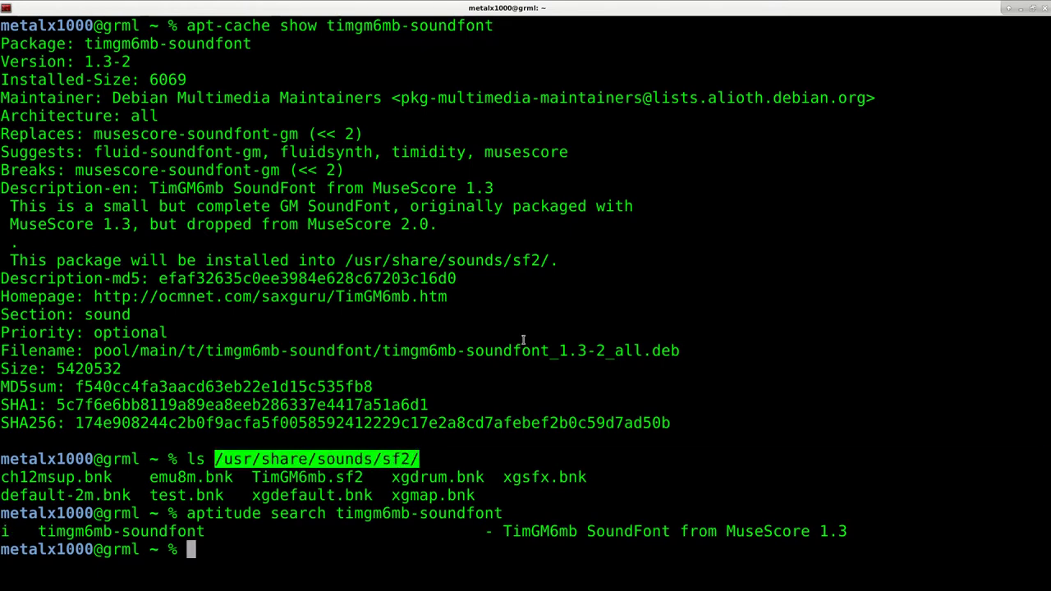
pyautogui.write('lmms')
pyautogui.press('Return')
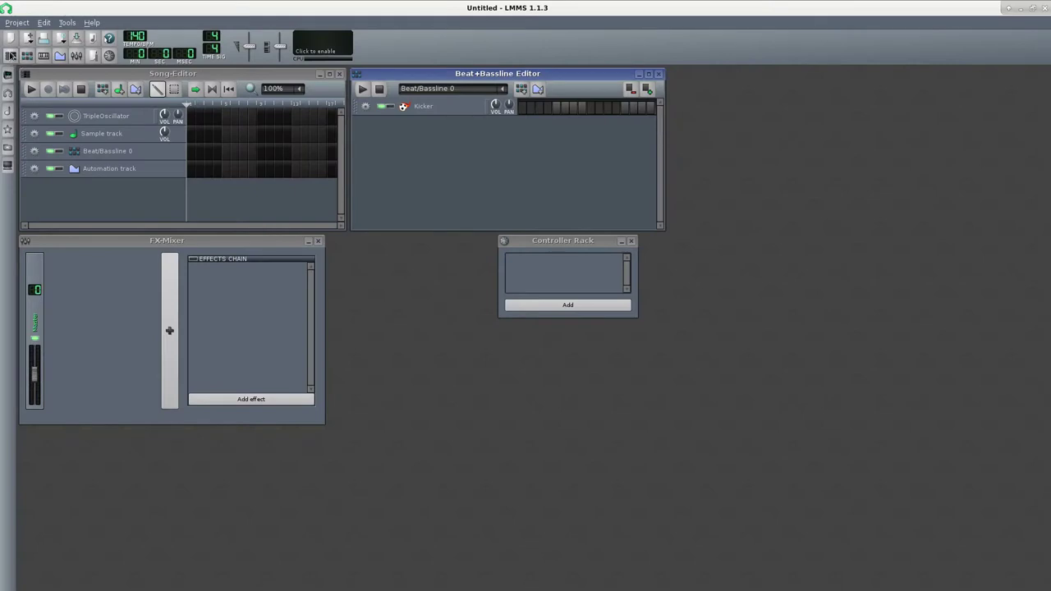
# Import smb_castl.mid from Downloads and dismiss the missing soundfont warning
pyautogui.click(16, 22)
pyautogui.click(38, 124)
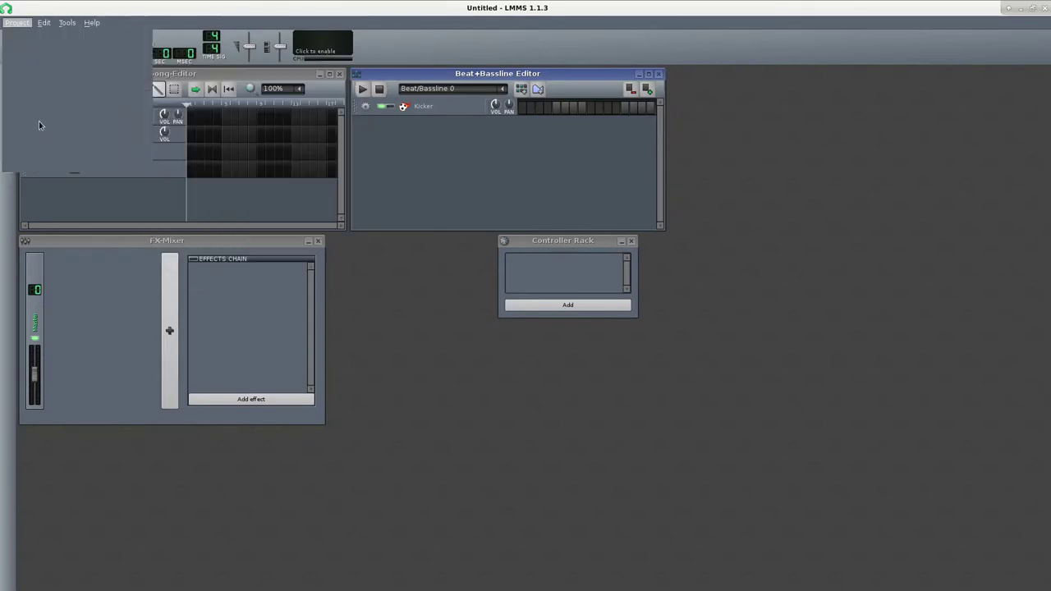
pyautogui.click(386, 233)
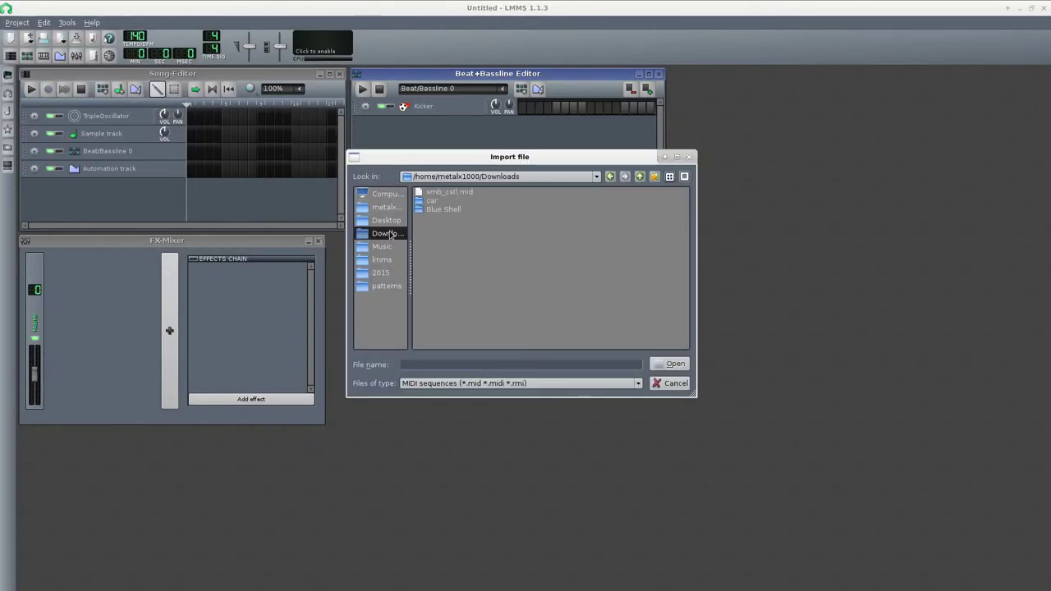
pyautogui.doubleClick(451, 194)
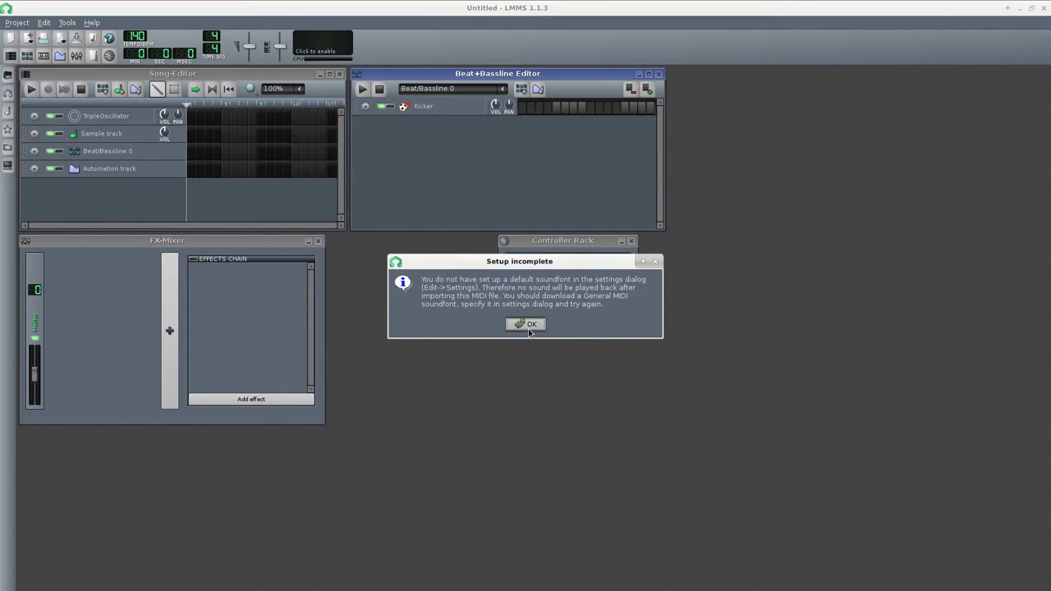
pyautogui.click(526, 325)
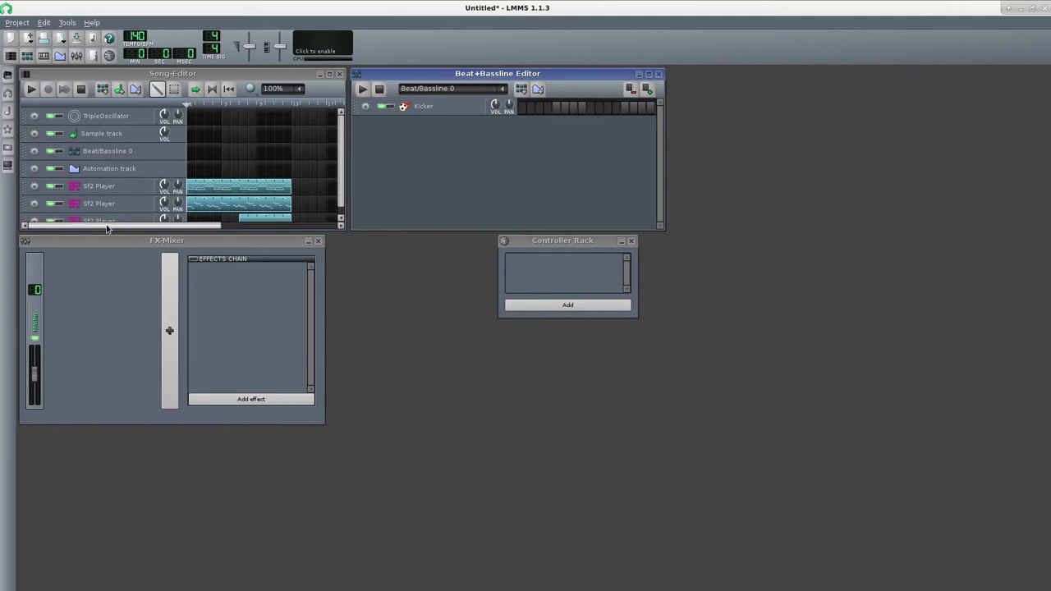
# Start playback and load /usr/share/sounds/sf2/TimGM6mb.sf2 into the first track (Piano 3)
pyautogui.click(31, 89)
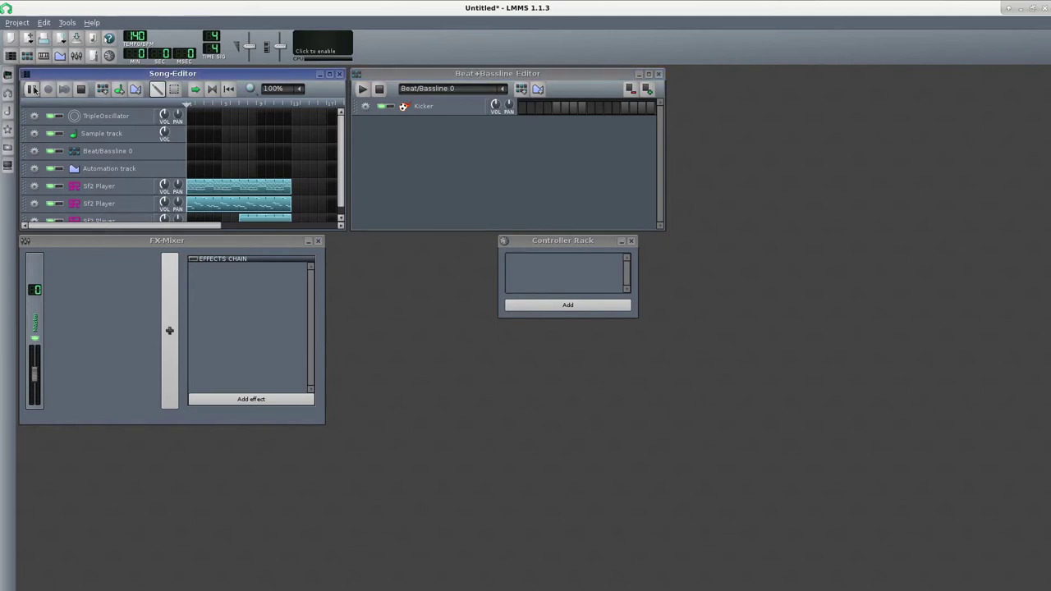
pyautogui.click(119, 189)
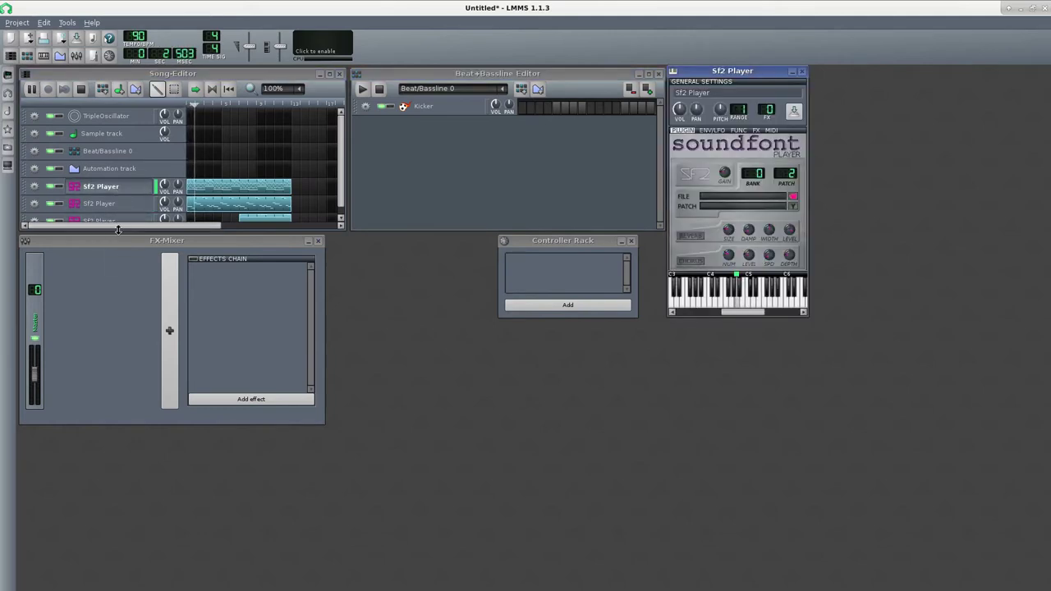
pyautogui.moveTo(119, 231); pyautogui.dragTo(131, 315)
pyautogui.click(791, 197)
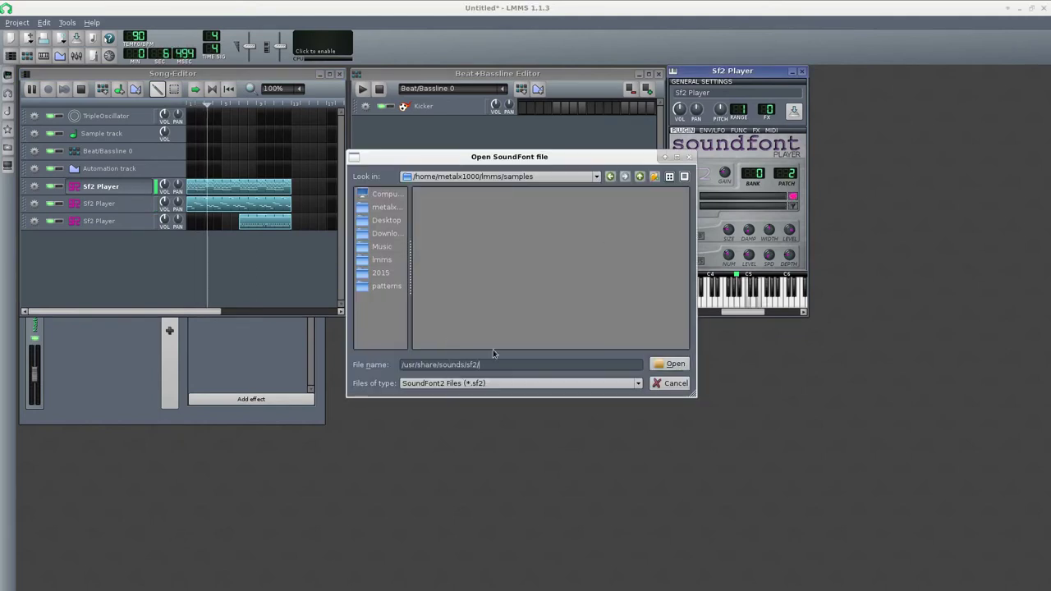
pyautogui.press('Return')
pyautogui.doubleClick(443, 192)
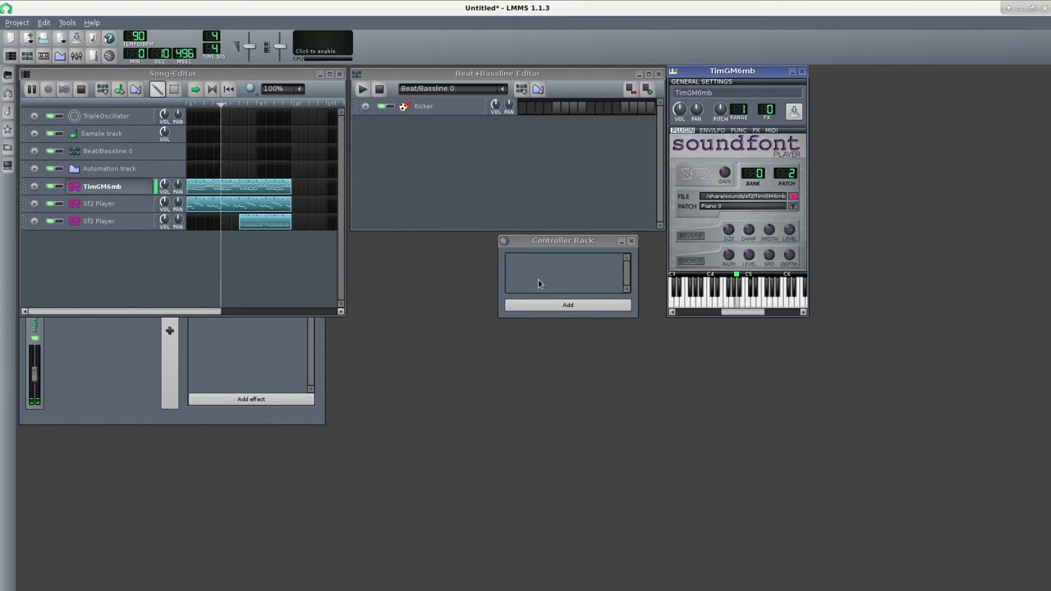
# Load TimGM6mb.sf2 into the second Sf2 Player track (Contrabass)
pyautogui.click(130, 204)
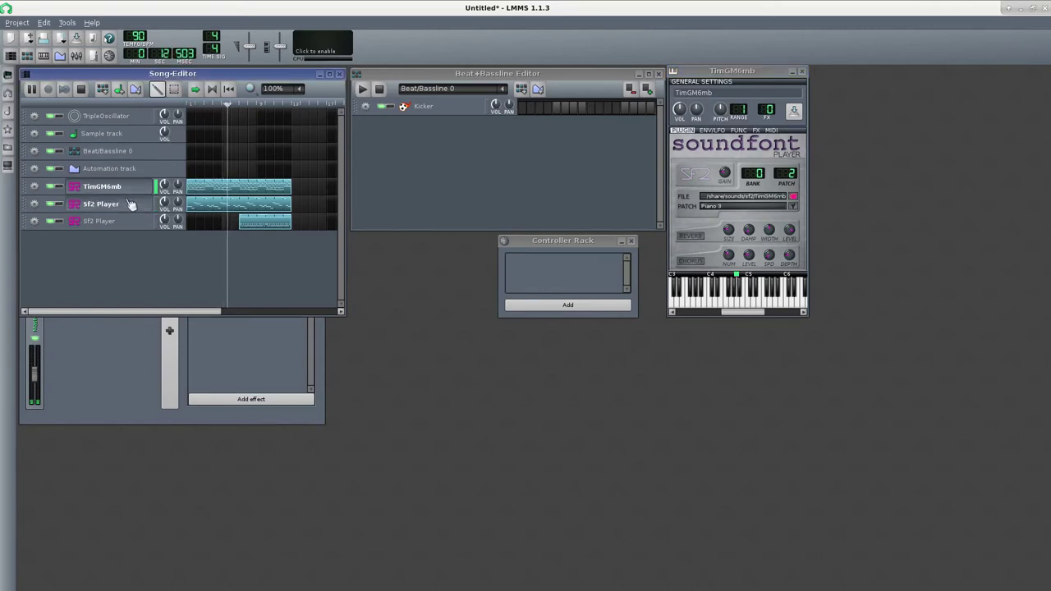
pyautogui.click(131, 203)
pyautogui.click(936, 197)
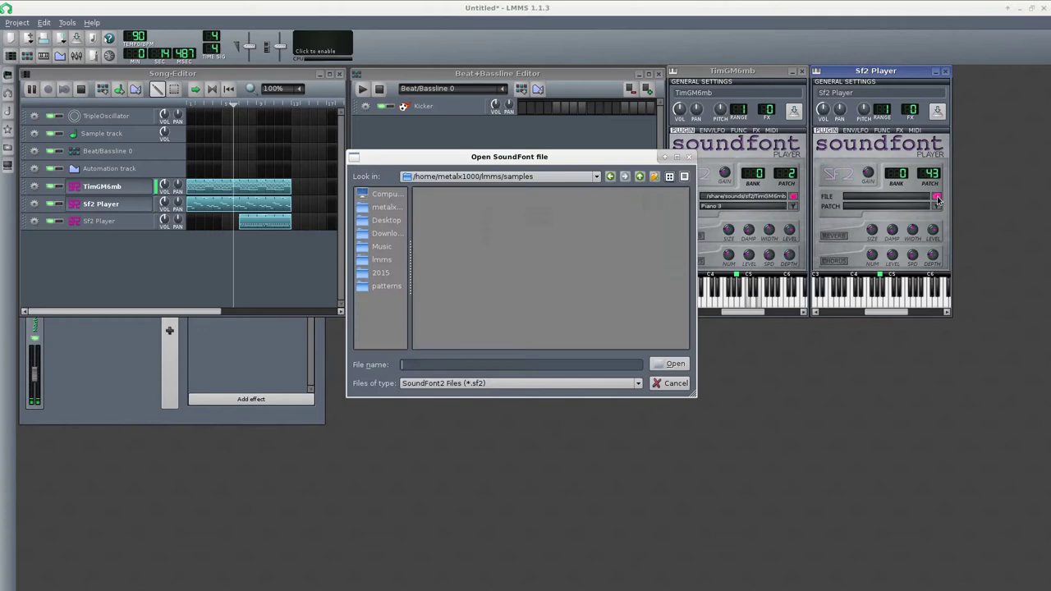
pyautogui.middleClick(570, 365)
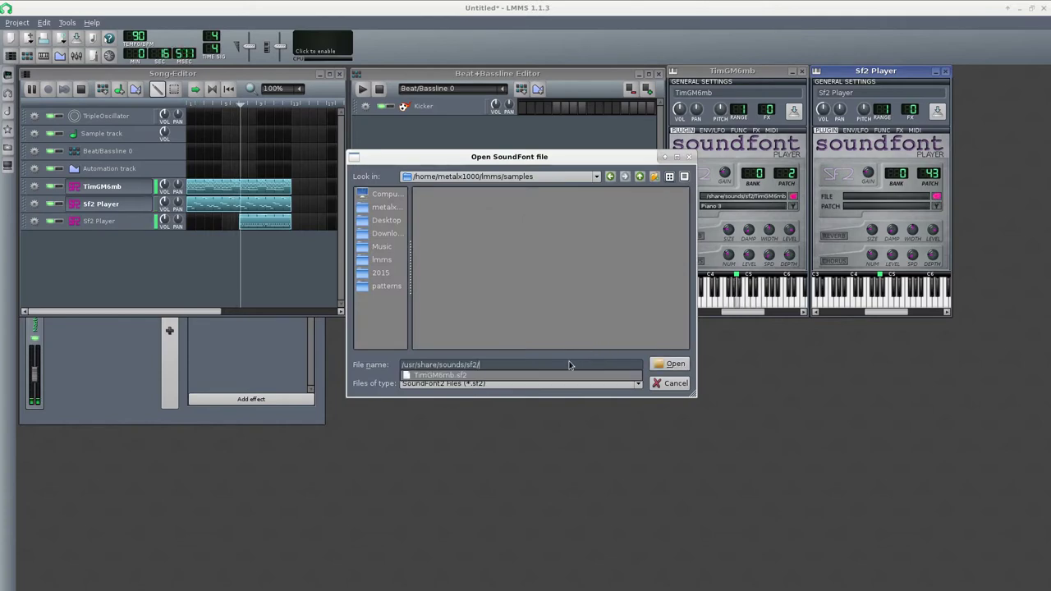
pyautogui.press('Return')
pyautogui.doubleClick(438, 194)
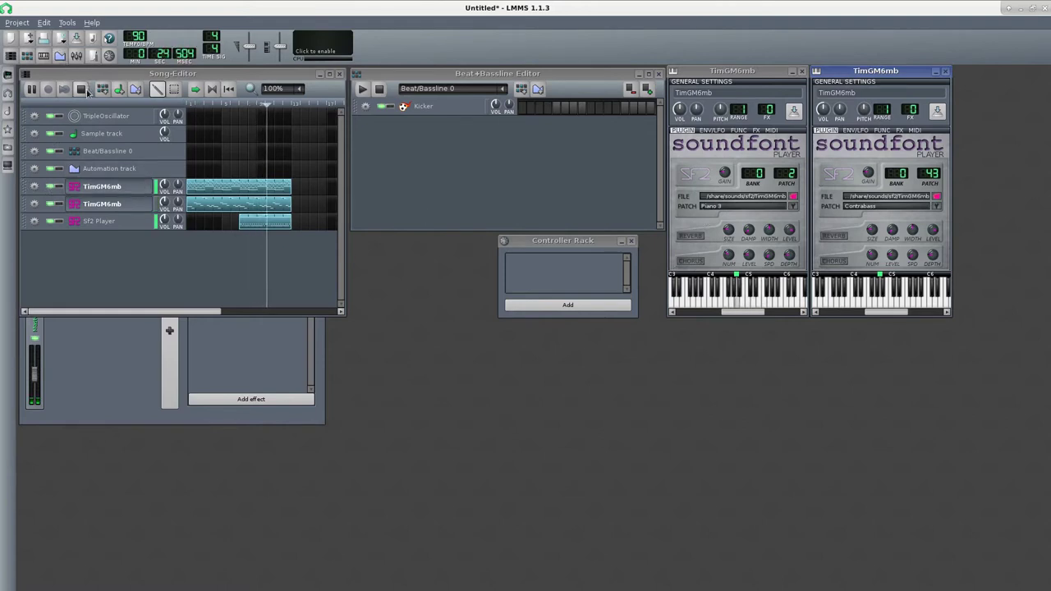
# Stop playback and load TimGM6mb.sf2 into the third track (Piano 1)
pyautogui.click(84, 90)
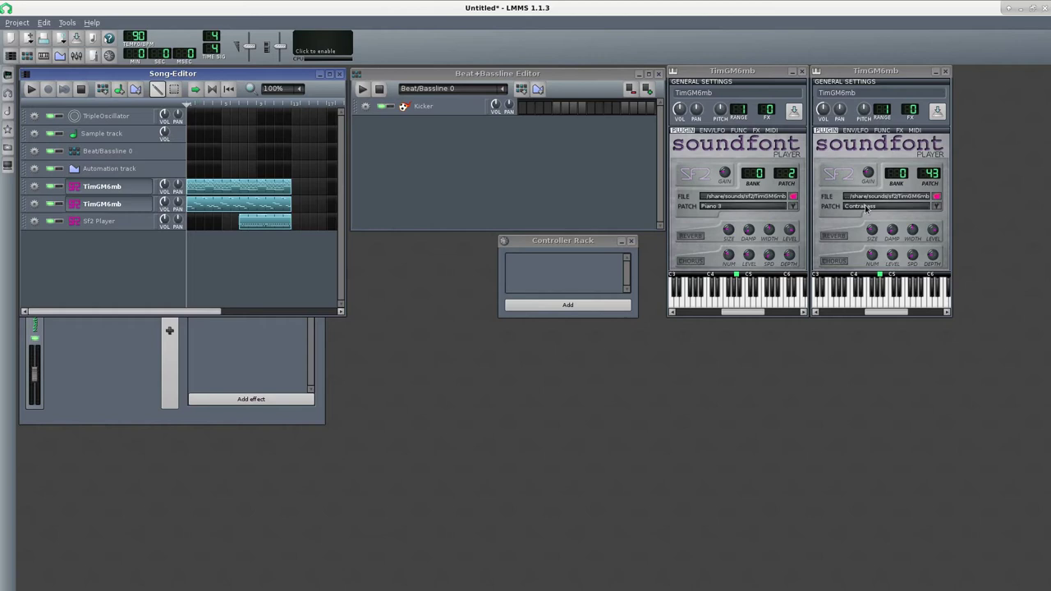
pyautogui.click(92, 222)
pyautogui.click(474, 362)
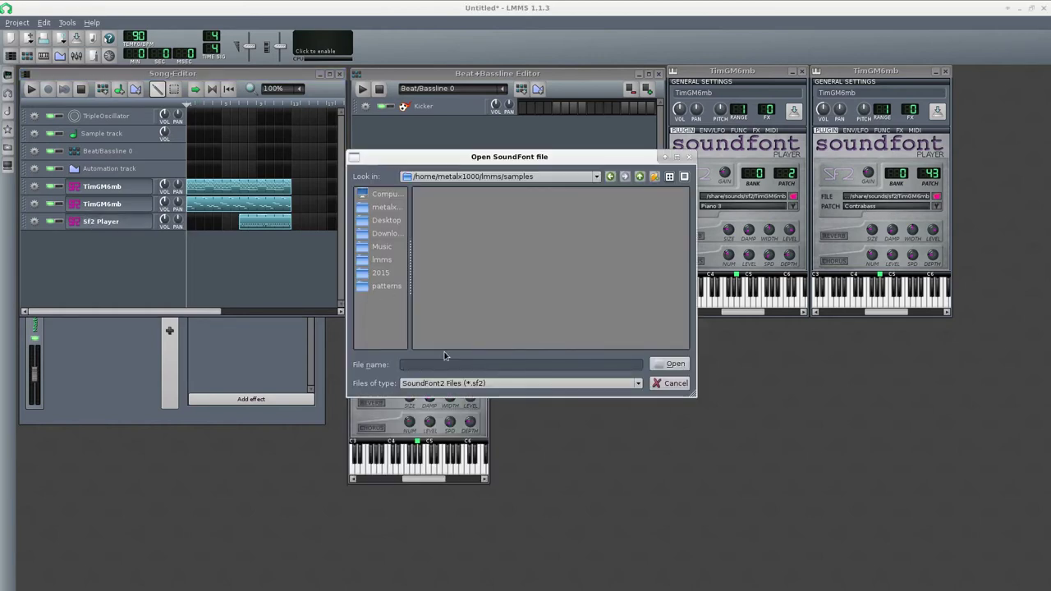
pyautogui.hotkey('ctrl', 'v')
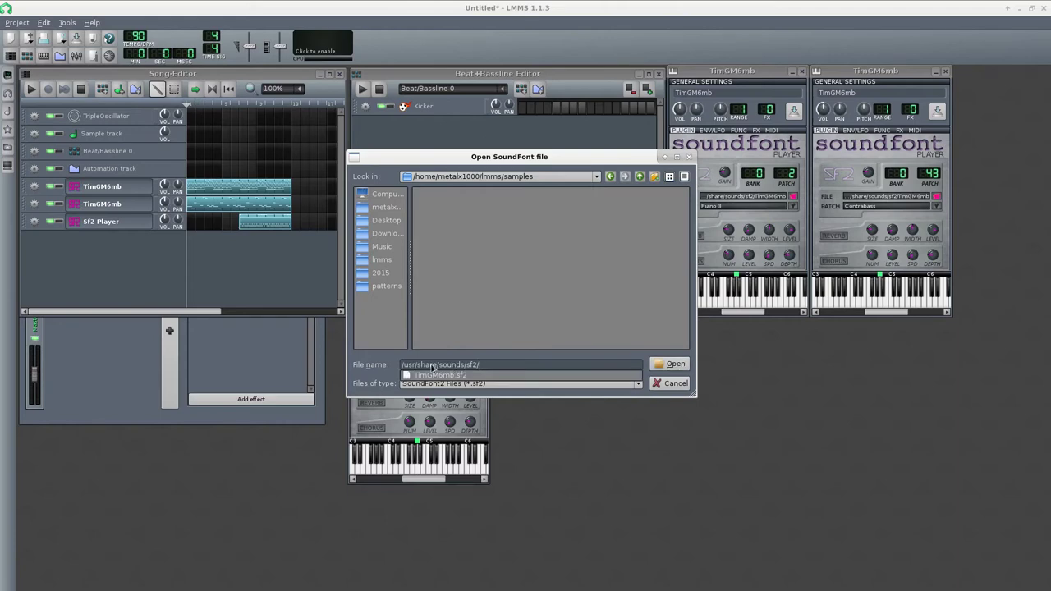
pyautogui.press('Return')
pyautogui.doubleClick(466, 191)
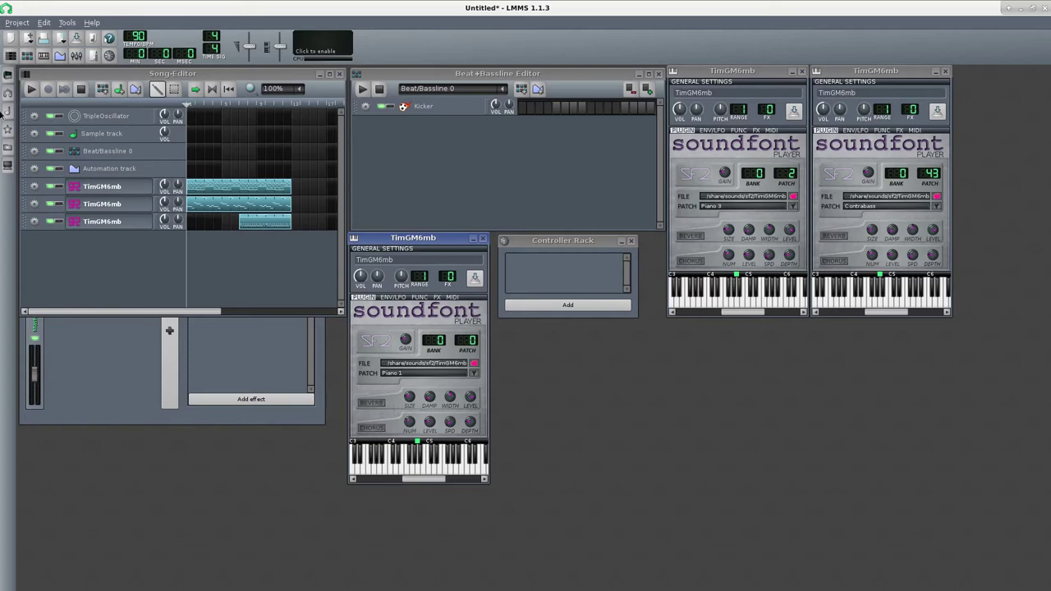
pyautogui.click(29, 89)
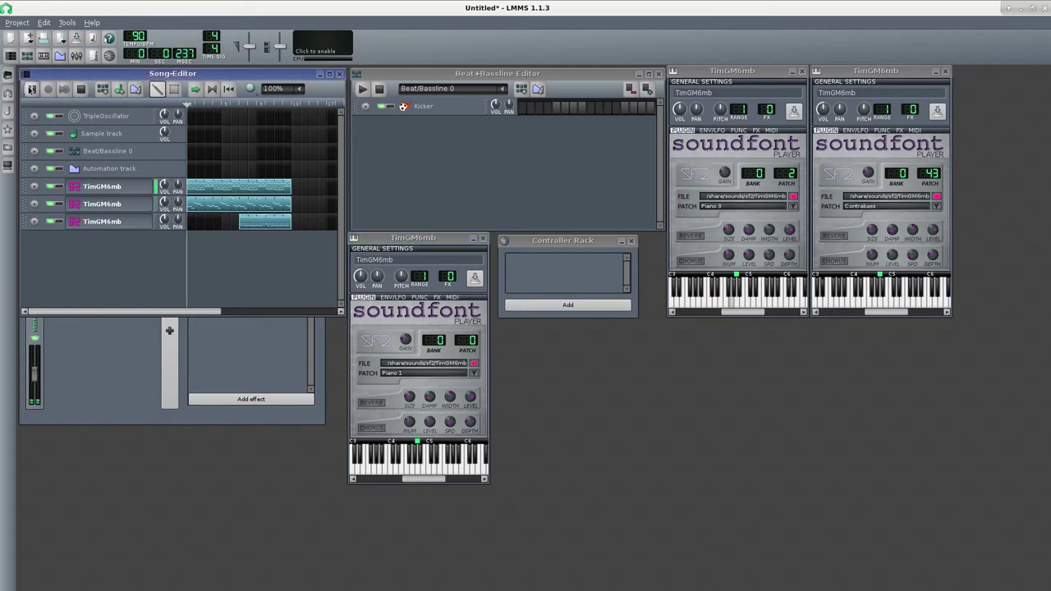
pyautogui.click(249, 104)
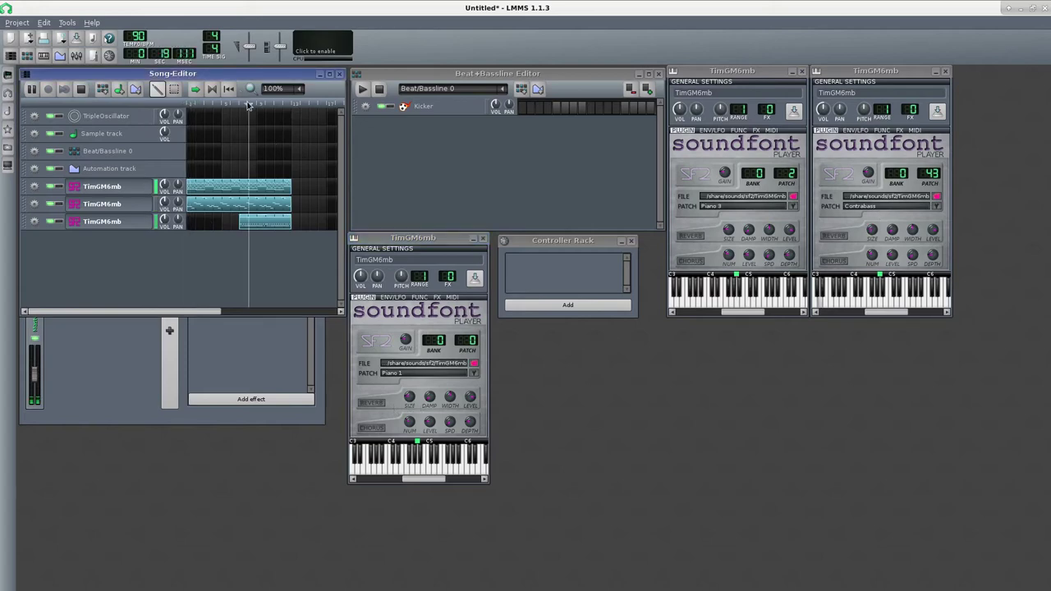
pyautogui.click(55, 186)
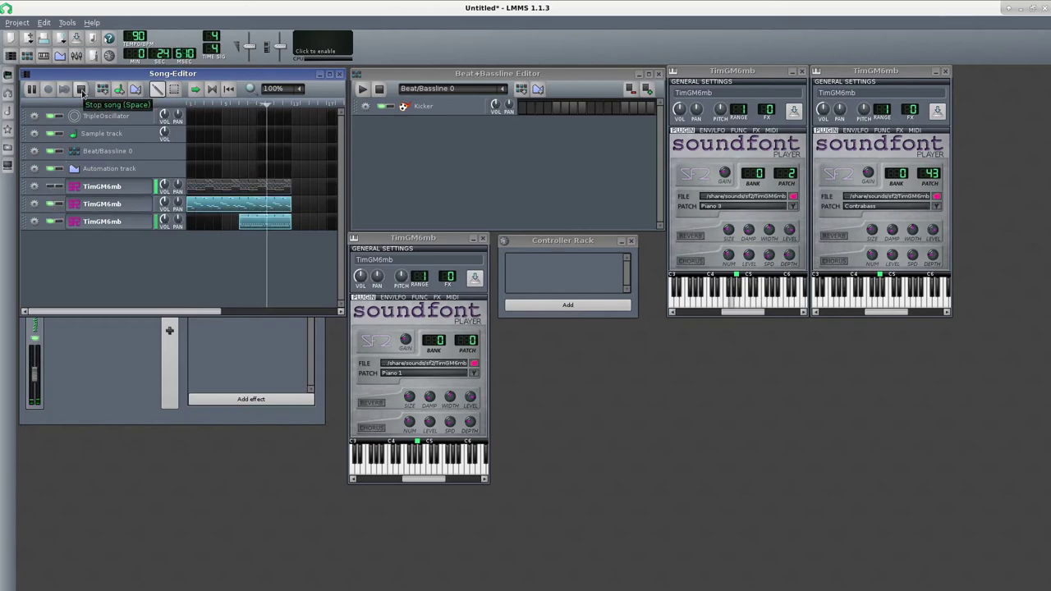
pyautogui.press('XF86AudioRaiseVolume')
pyautogui.press('XF86AudioRaiseVolume')
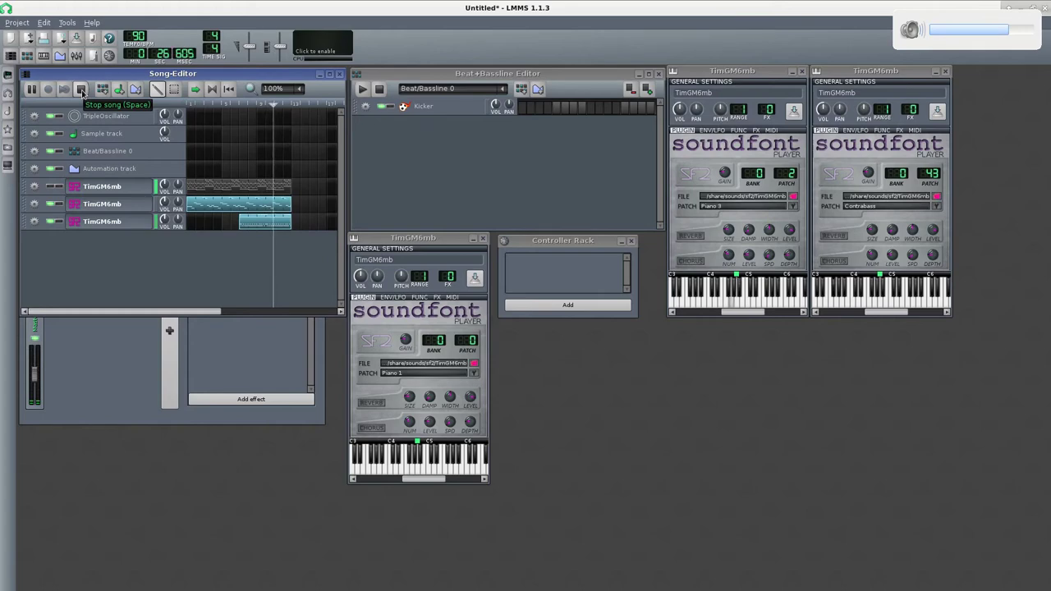
pyautogui.click(81, 89)
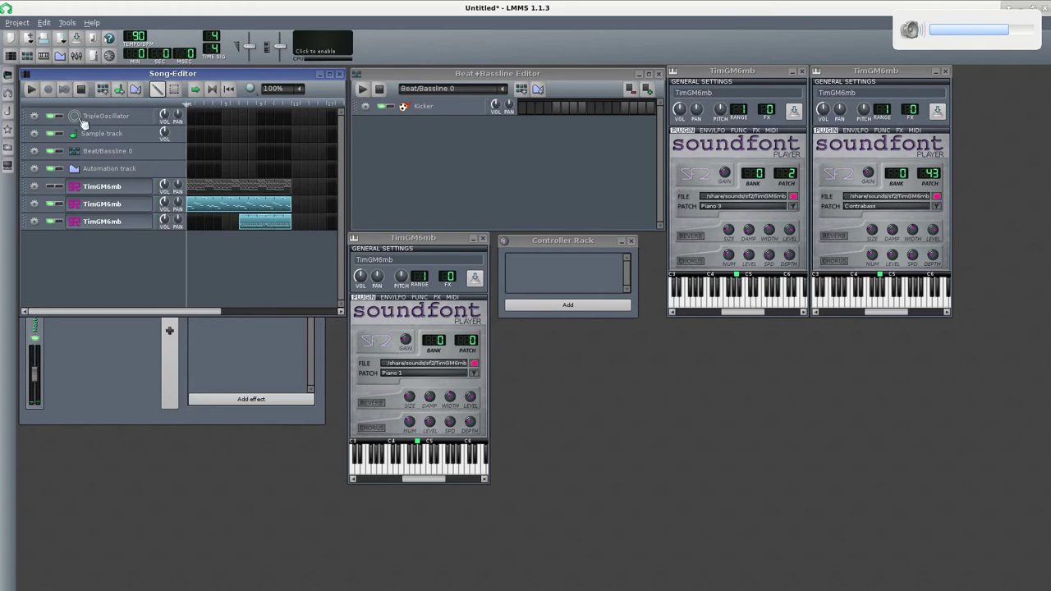
pyautogui.click(51, 187)
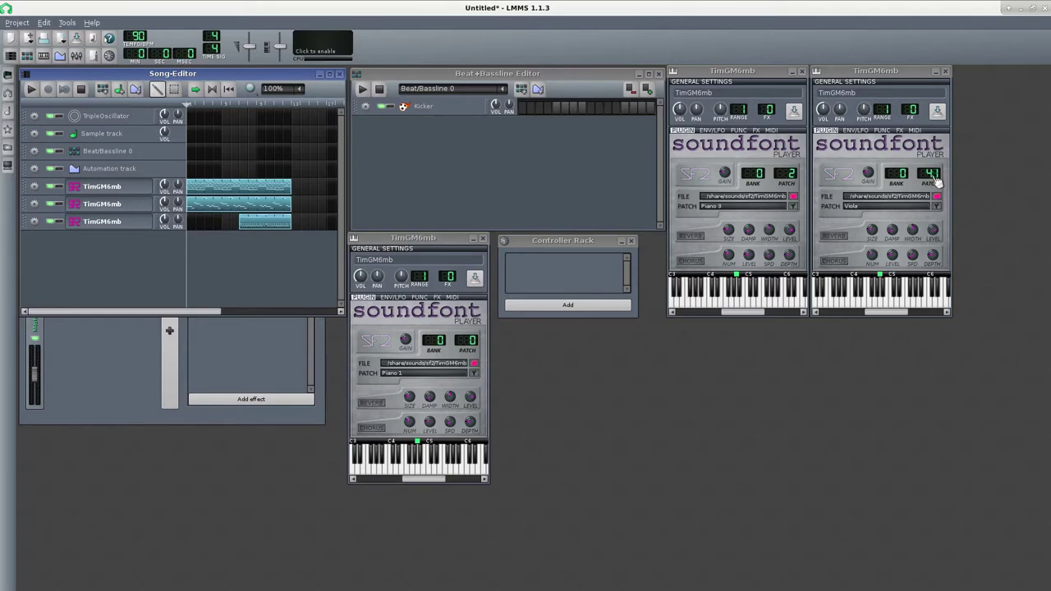
# Browse the second track's soundfont patch list and cancel, keeping patch 40 Violin
pyautogui.click(936, 206)
pyautogui.scroll(-20, 547, 276)
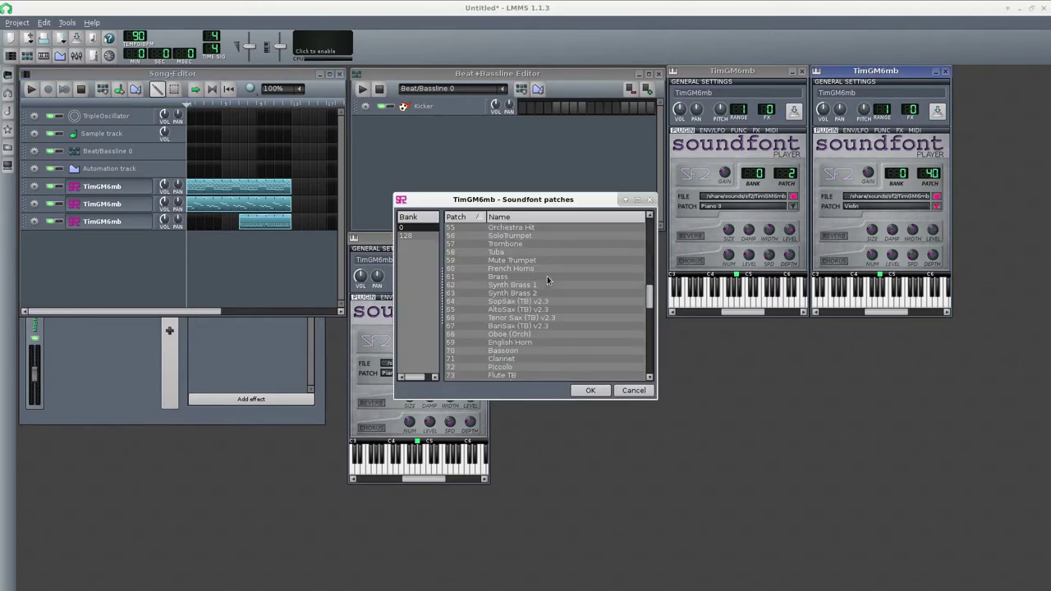
pyautogui.scroll(20, 547, 277)
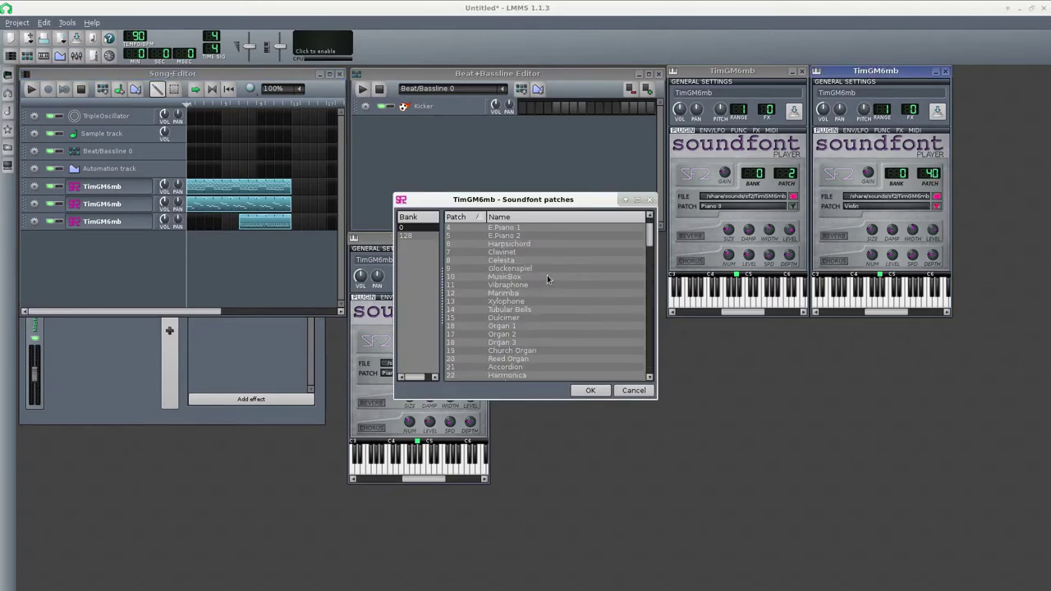
pyautogui.scroll(-17, 547, 275)
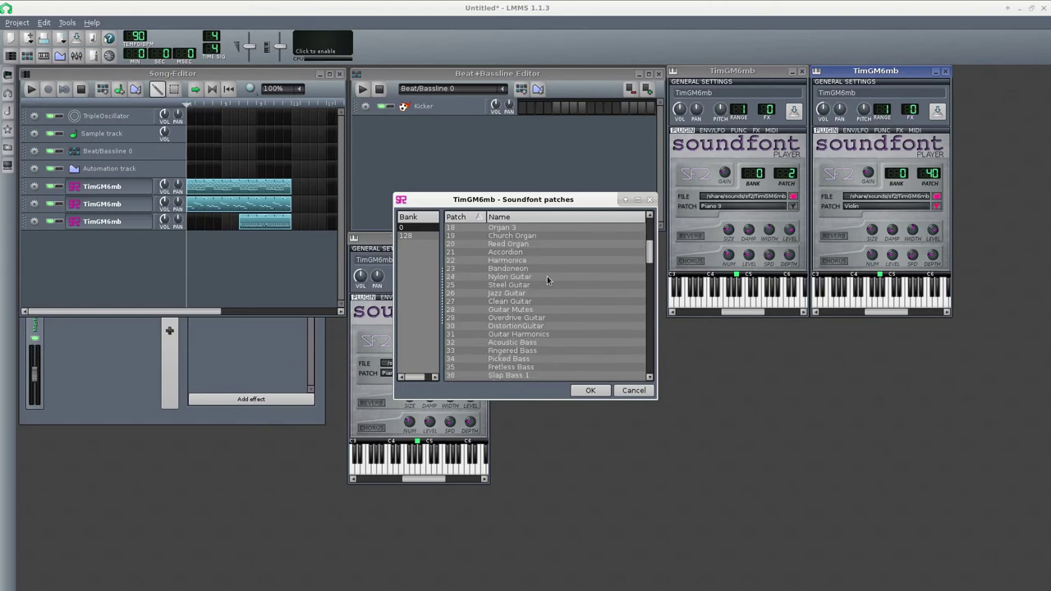
pyautogui.click(634, 390)
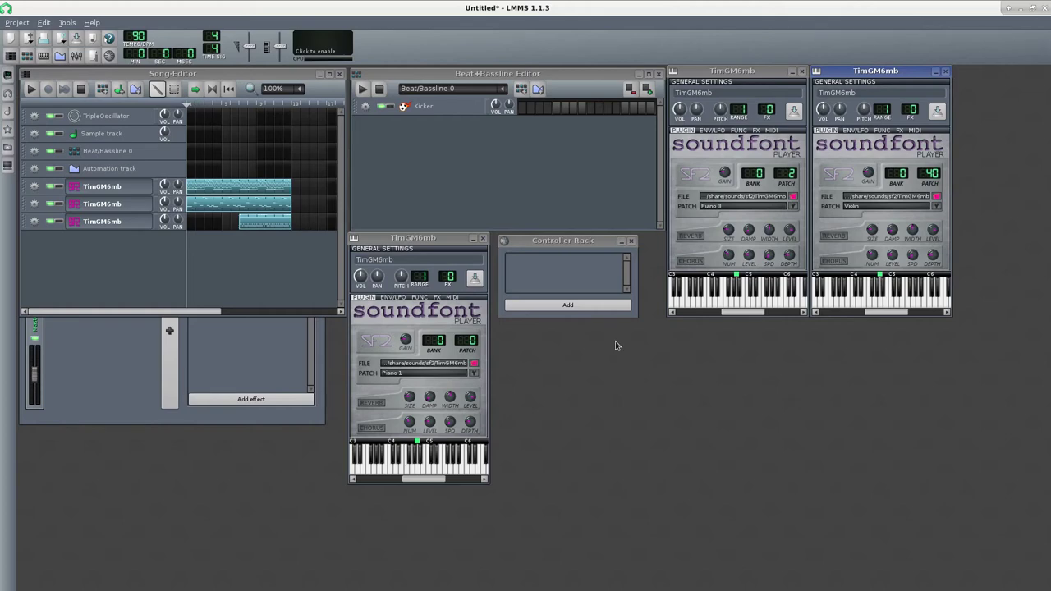
# Set the Default SoundFont File in Settings > Paths to /usr/share/sounds/sf2/TimGM6mb.sf2
pyautogui.click(67, 23)
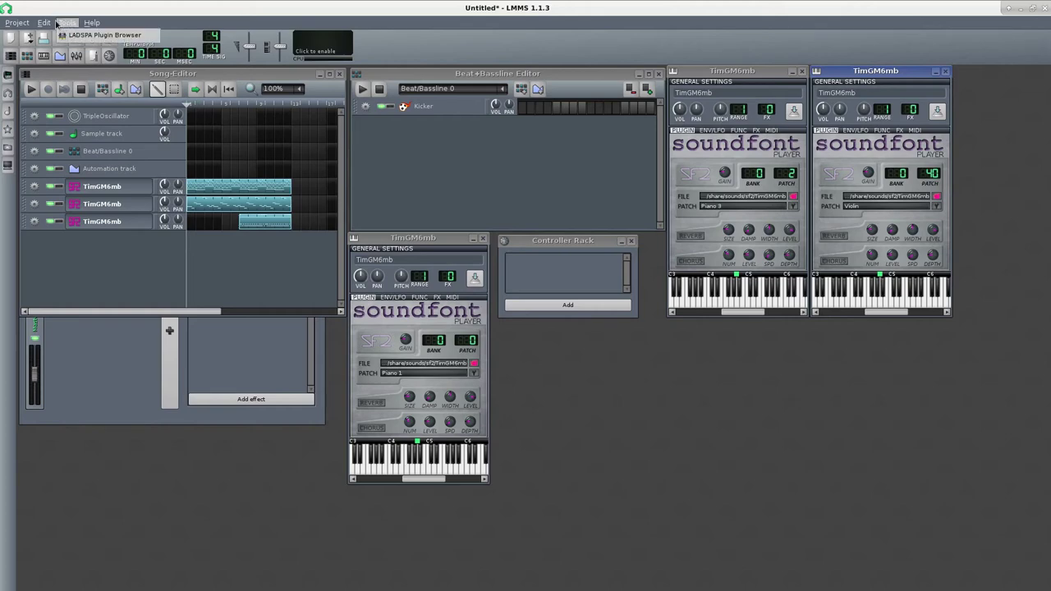
pyautogui.click(55, 67)
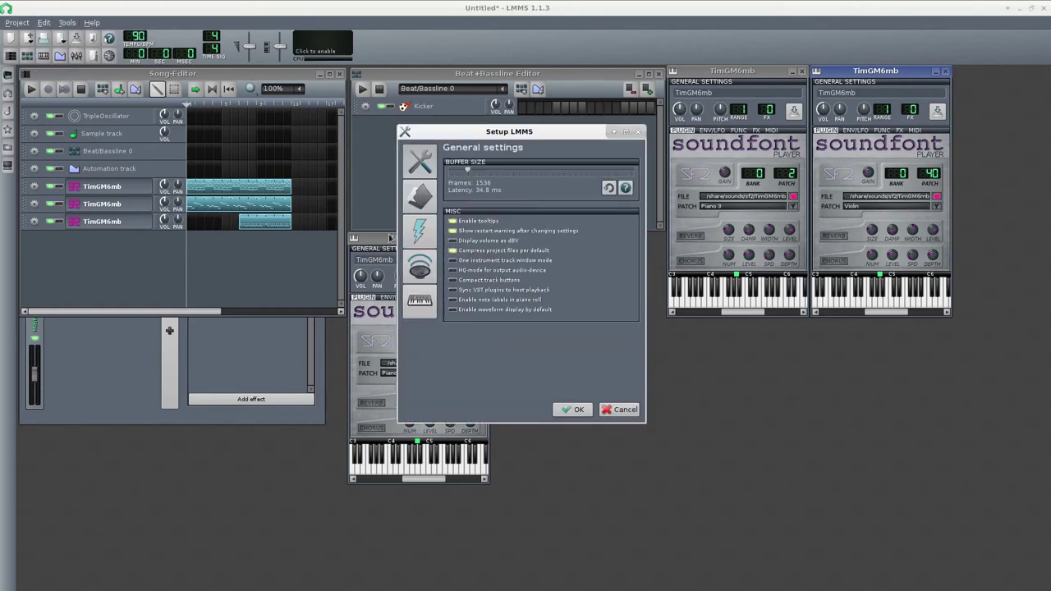
pyautogui.click(421, 207)
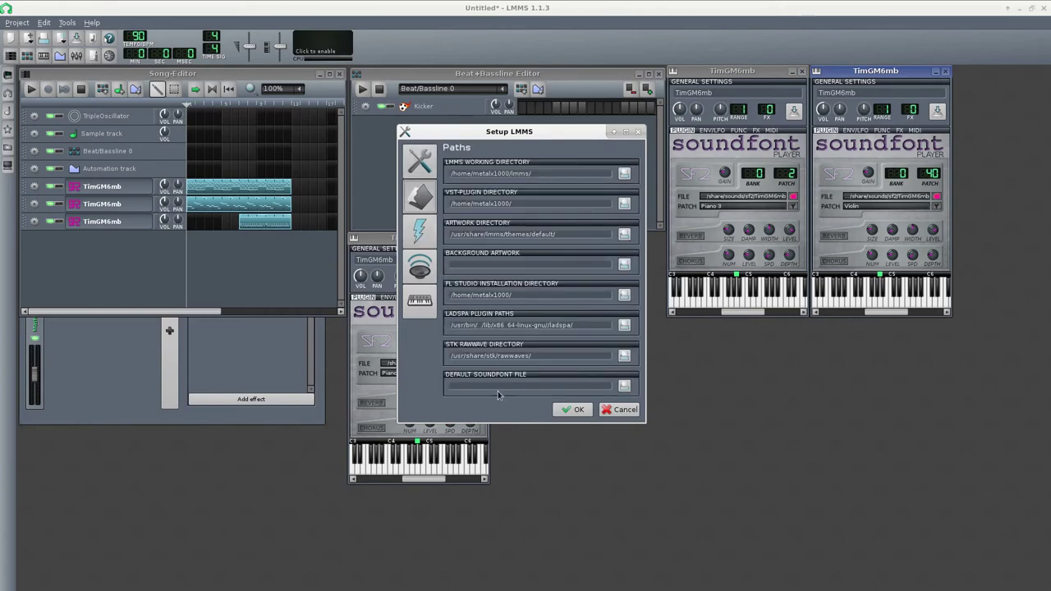
pyautogui.click(623, 387)
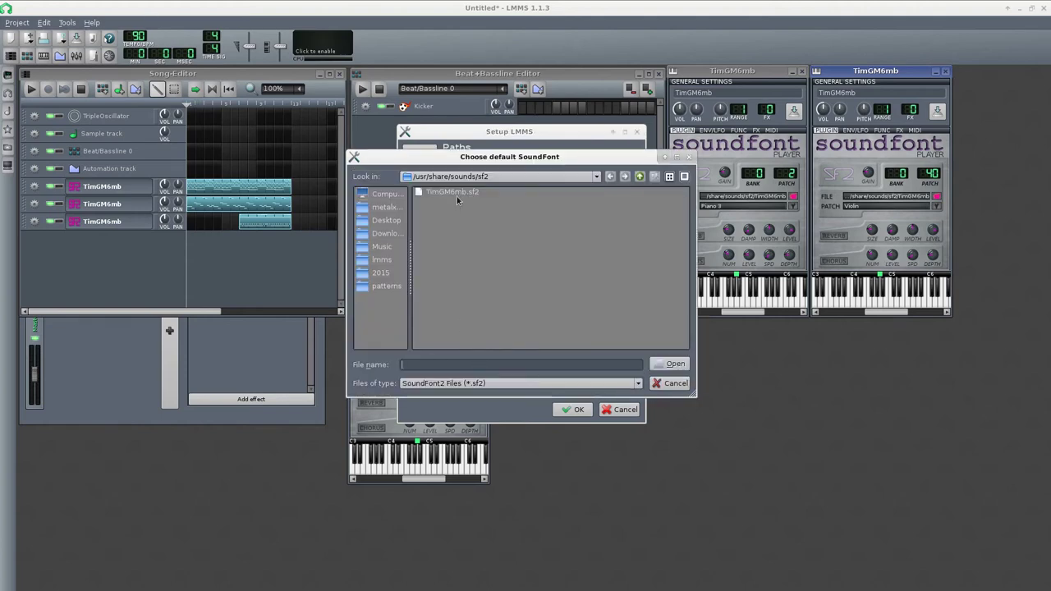
pyautogui.doubleClick(457, 194)
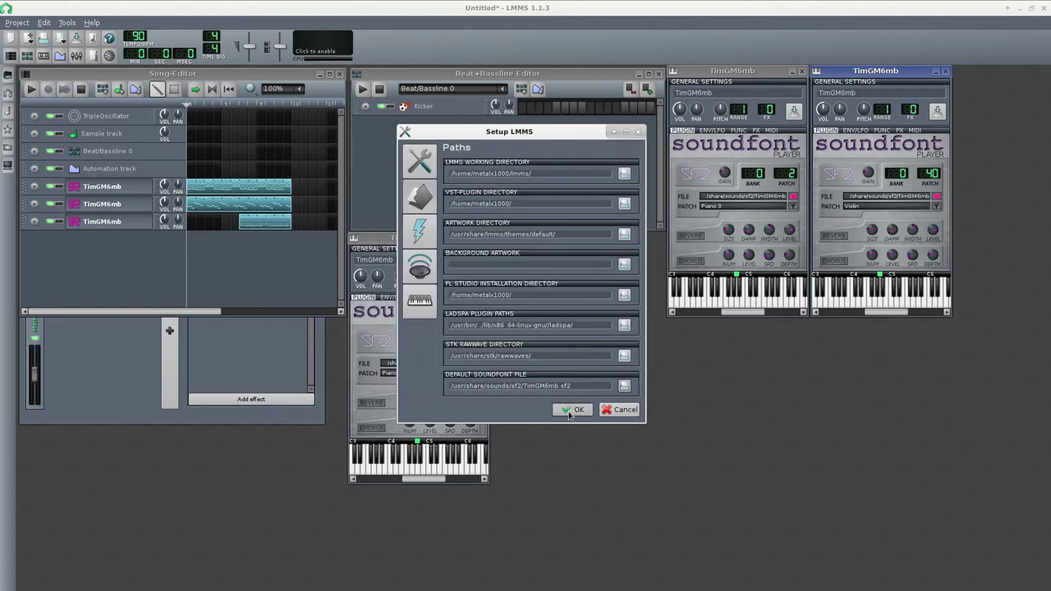
pyautogui.click(567, 413)
pyautogui.click(530, 295)
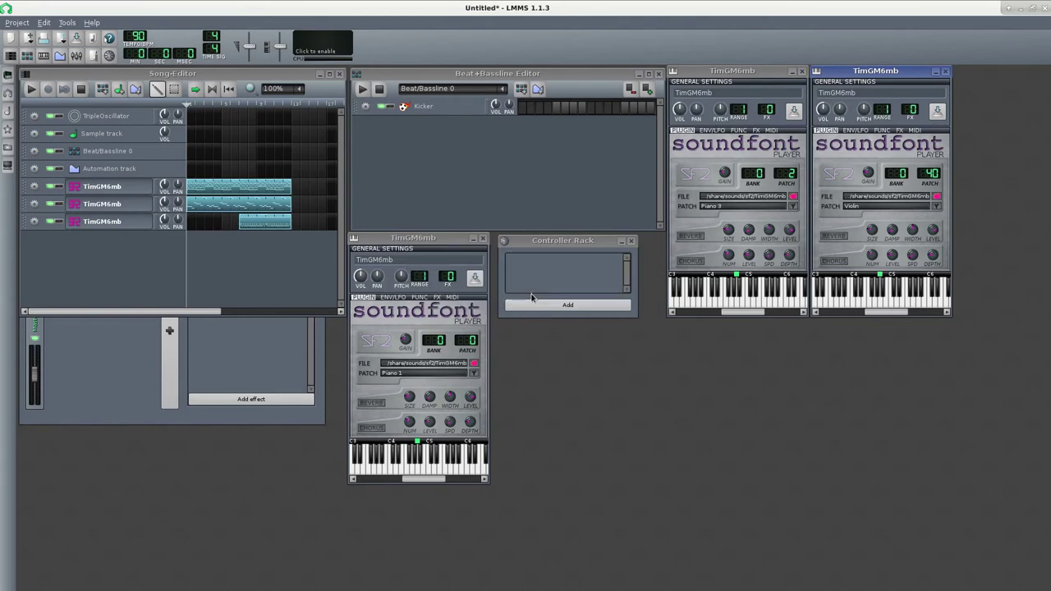
# Quit LMMS discarding changes and relaunch it with lmms from the terminal
pyautogui.click(1044, 12)
pyautogui.click(534, 316)
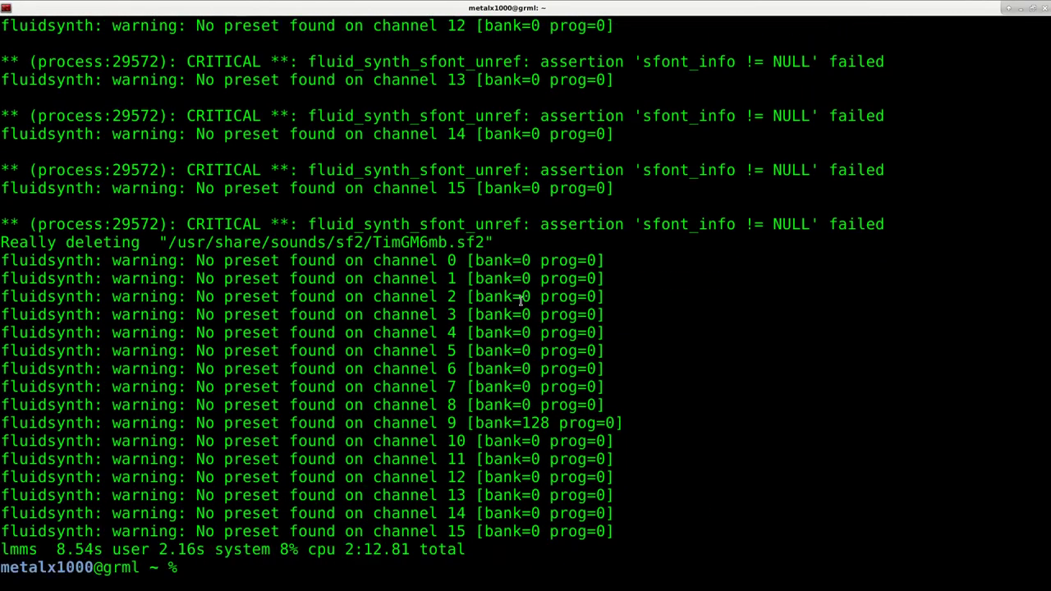
pyautogui.hotkey('ctrl', 'l')
pyautogui.write('lmms')
pyautogui.press('Return')
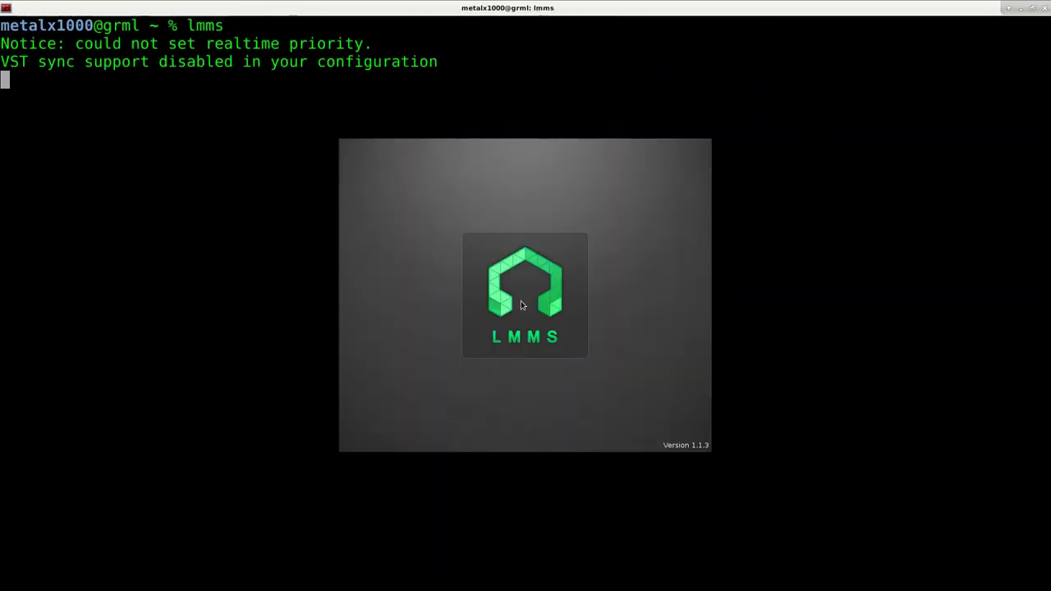
# Import the MIDI song from Downloads, now arriving as three TimGM6mb tracks
pyautogui.click(18, 22)
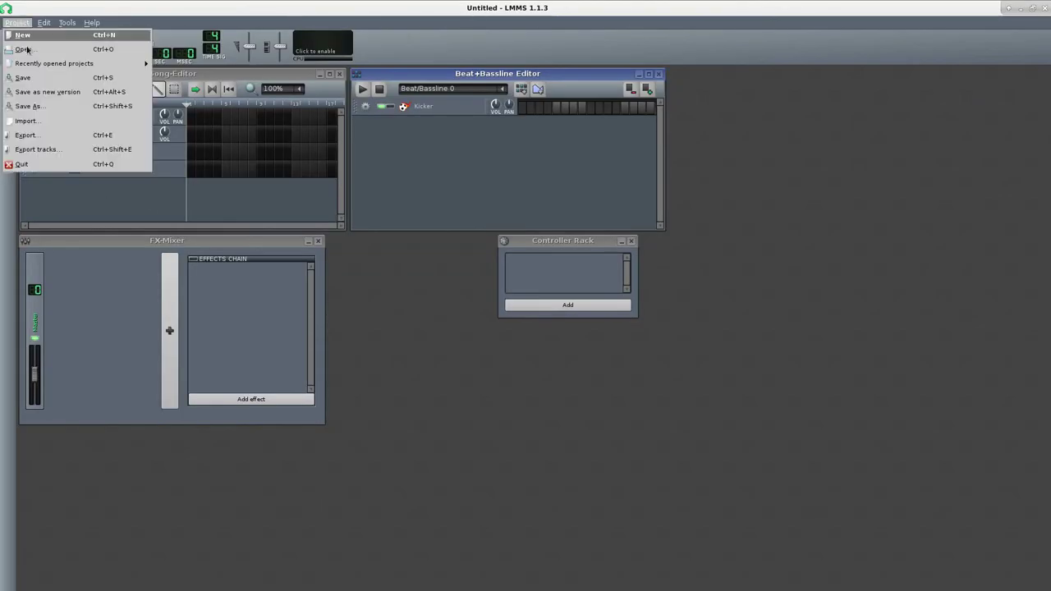
pyautogui.click(34, 121)
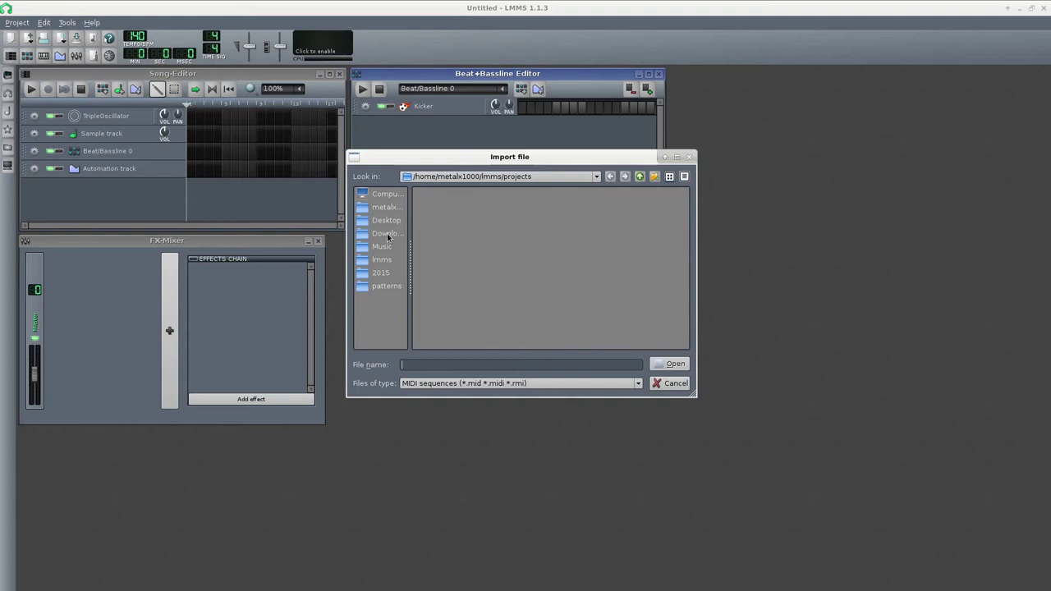
pyautogui.click(383, 234)
pyautogui.doubleClick(441, 201)
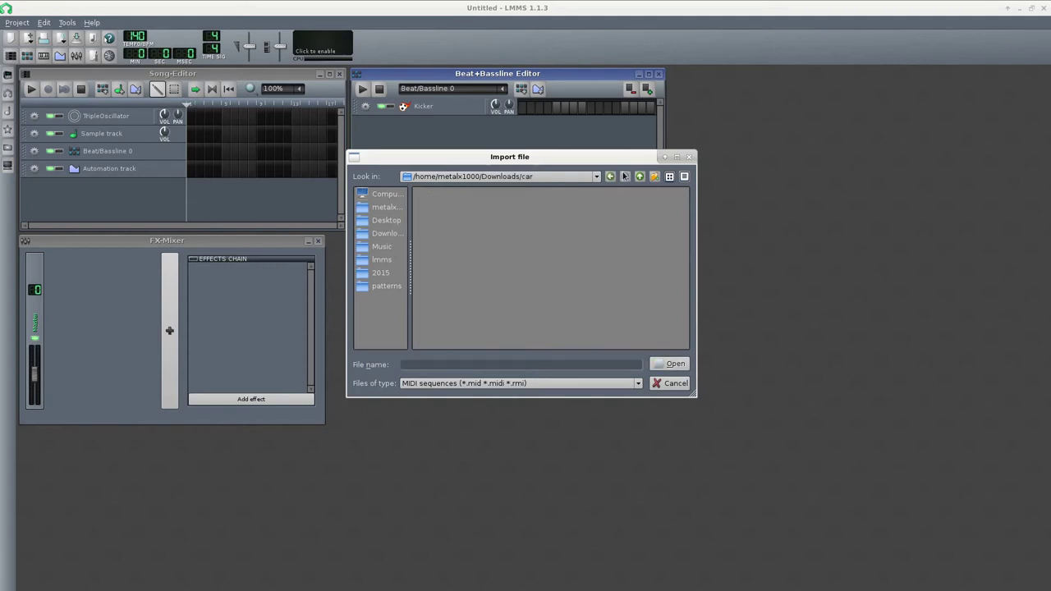
pyautogui.click(640, 176)
pyautogui.doubleClick(451, 191)
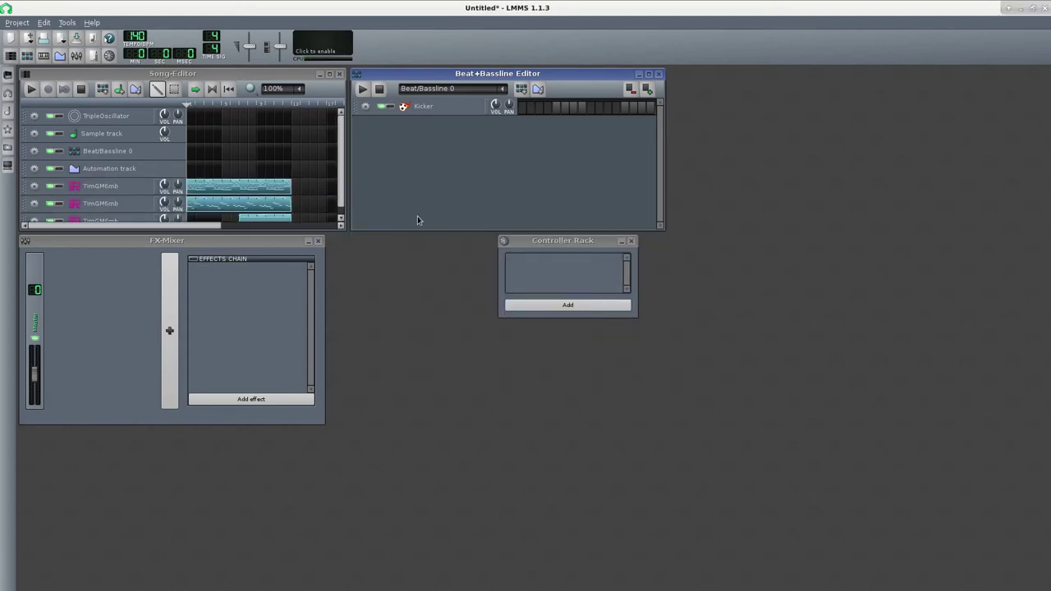
# Open the instrument windows of the three TimGM6mb tracks, showing Piano 3, Contrabass and Piano 1
pyautogui.click(101, 185)
pyautogui.click(101, 203)
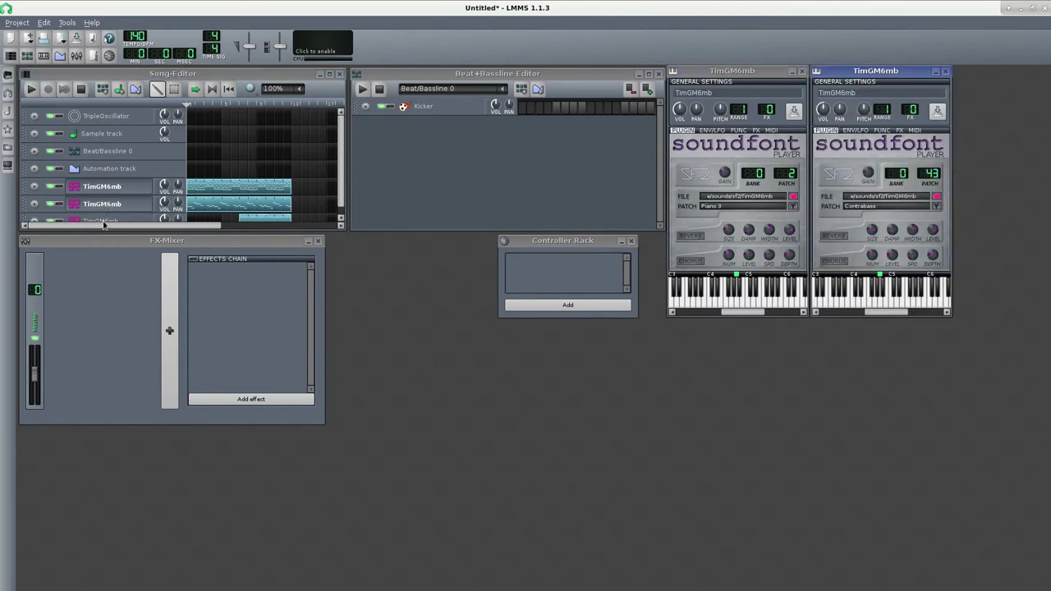
pyautogui.click(105, 220)
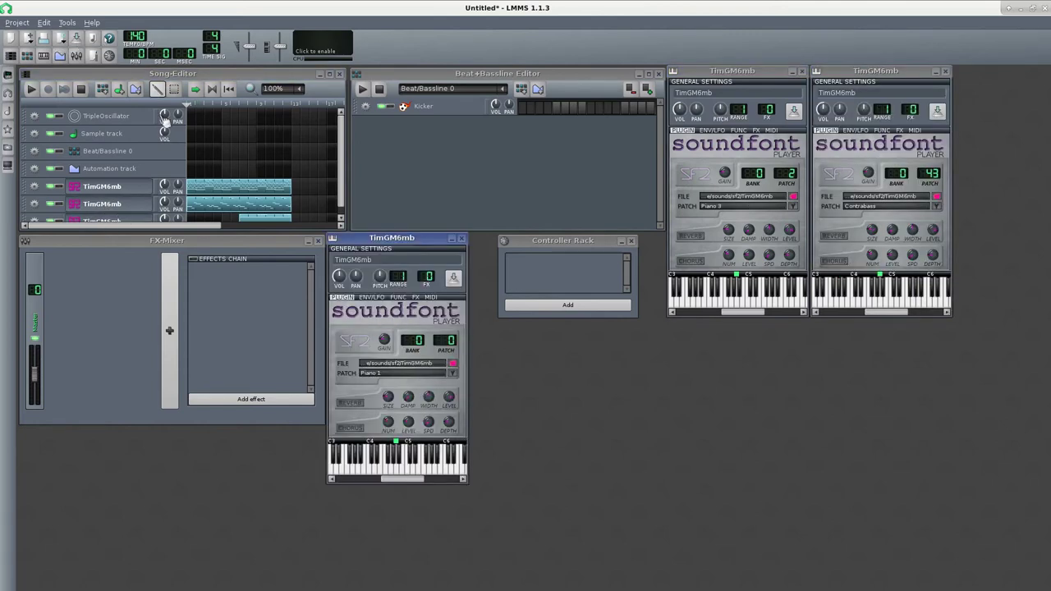
# Start the song playing, stop it, then play it again
pyautogui.click(31, 89)
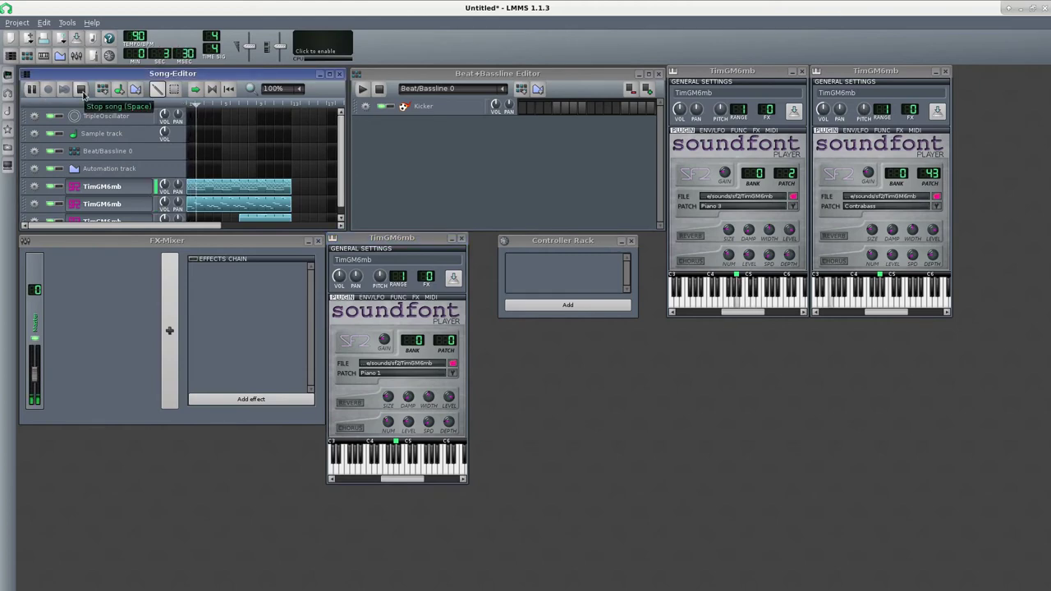
pyautogui.click(81, 90)
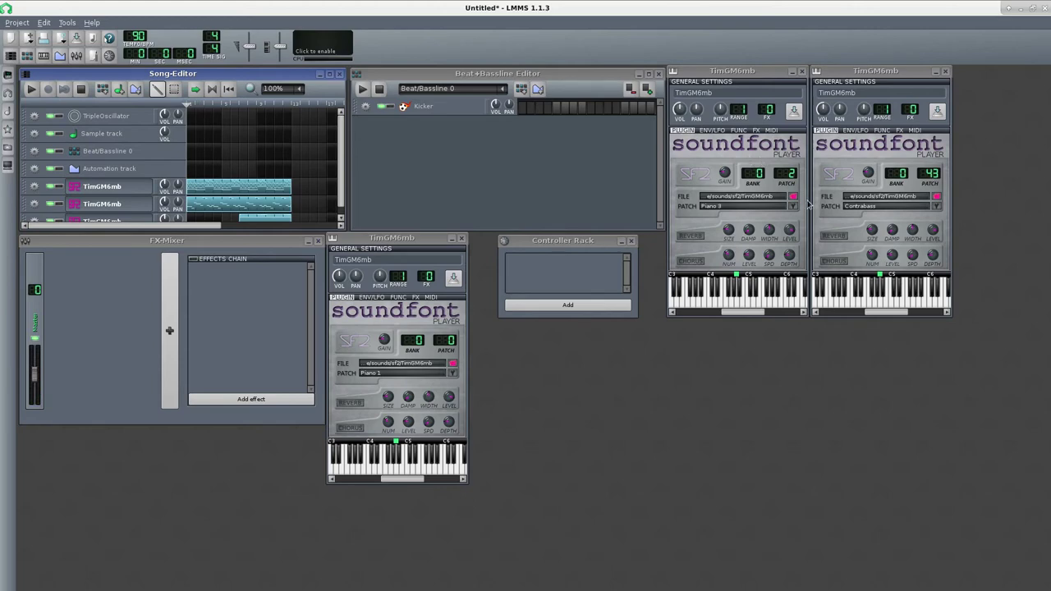
pyautogui.click(33, 90)
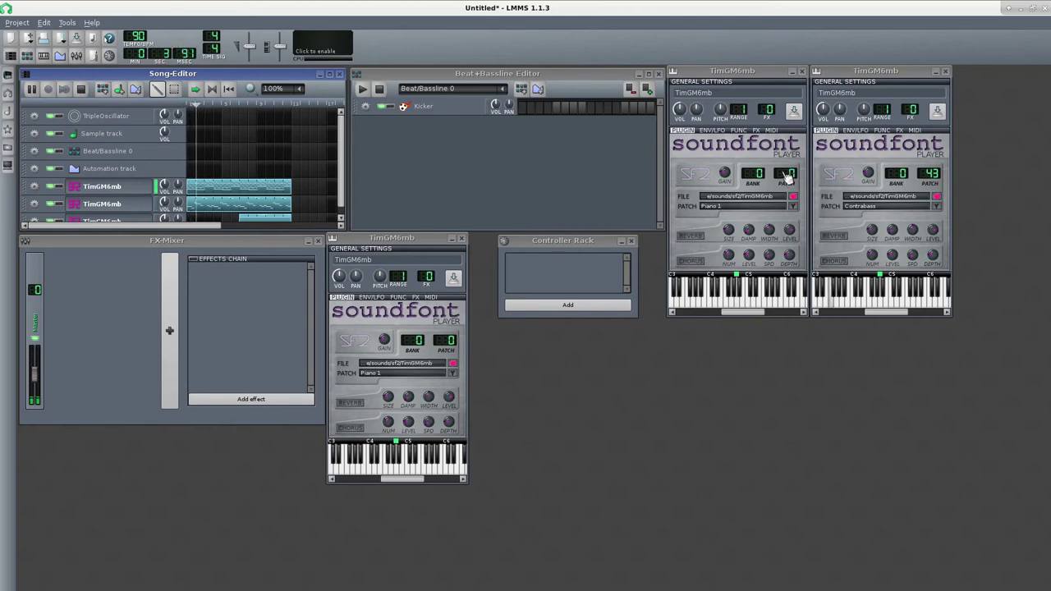
# Change the first TimGM6mb track's patch from Piano 3 to 17, Organ 2, then stop playback
pyautogui.scroll(4, 786, 177)
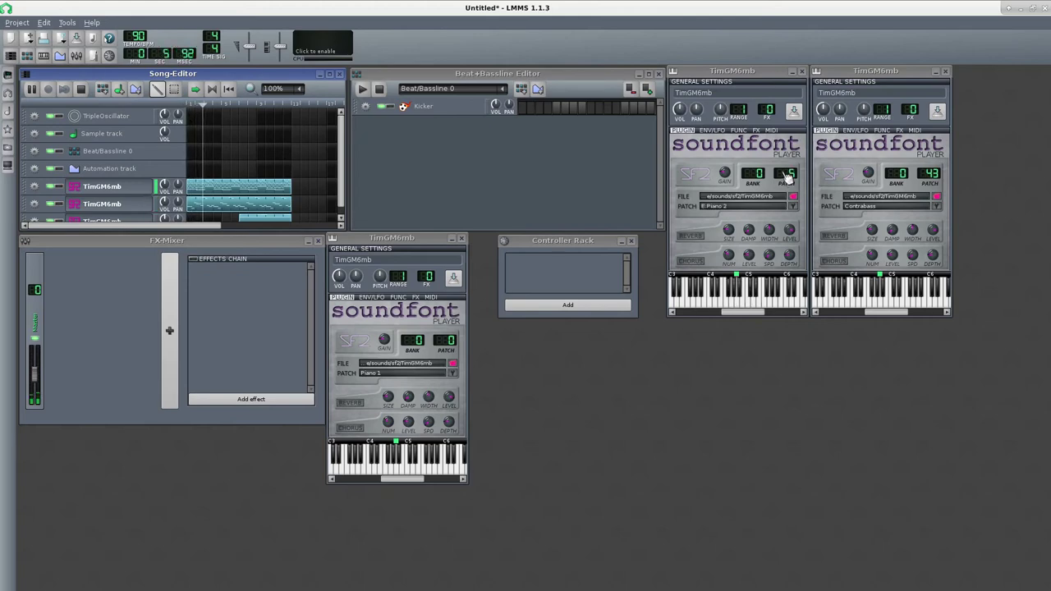
pyautogui.scroll(2, 787, 177)
pyautogui.scroll(4, 787, 178)
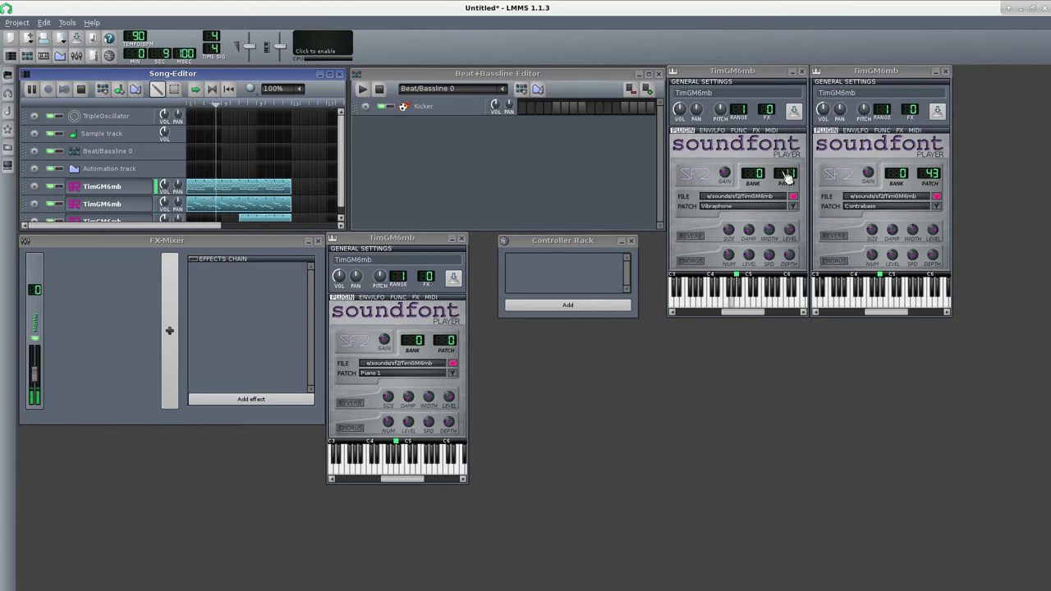
pyautogui.scroll(2, 786, 177)
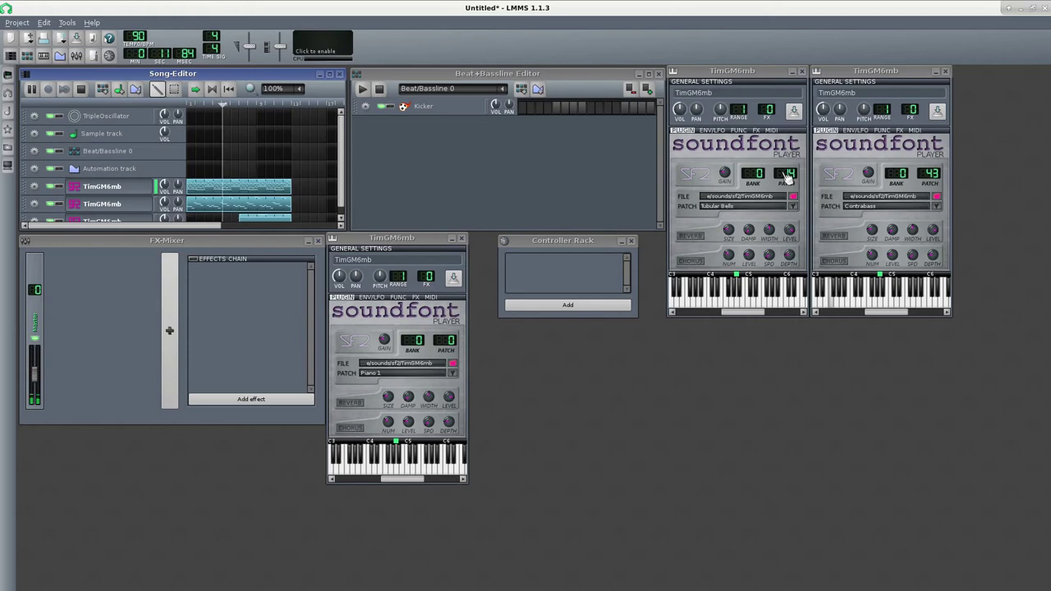
pyautogui.scroll(2, 786, 178)
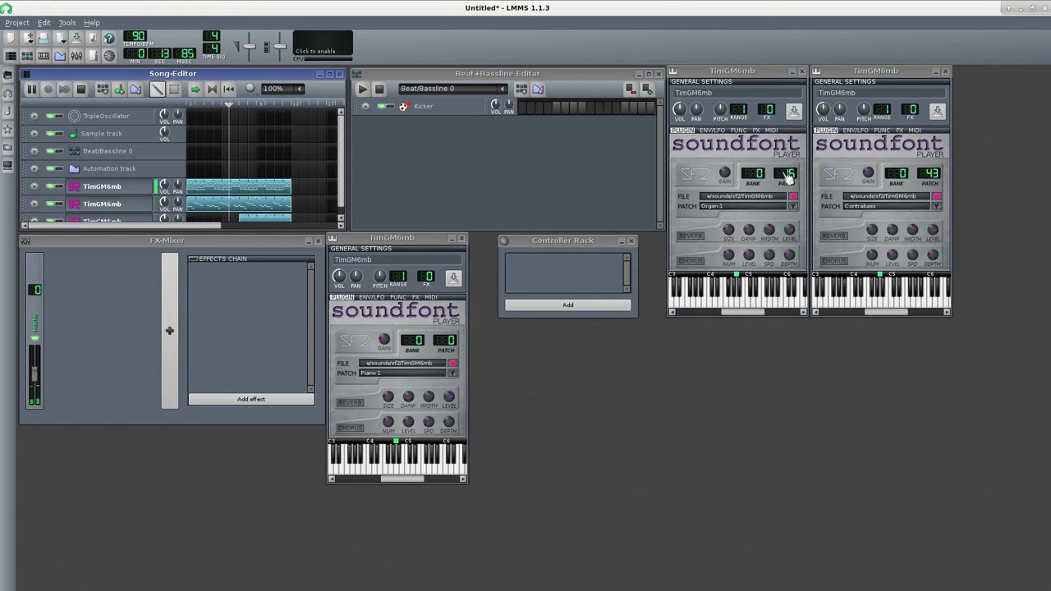
pyautogui.scroll(2, 786, 178)
pyautogui.scroll(-1, 786, 177)
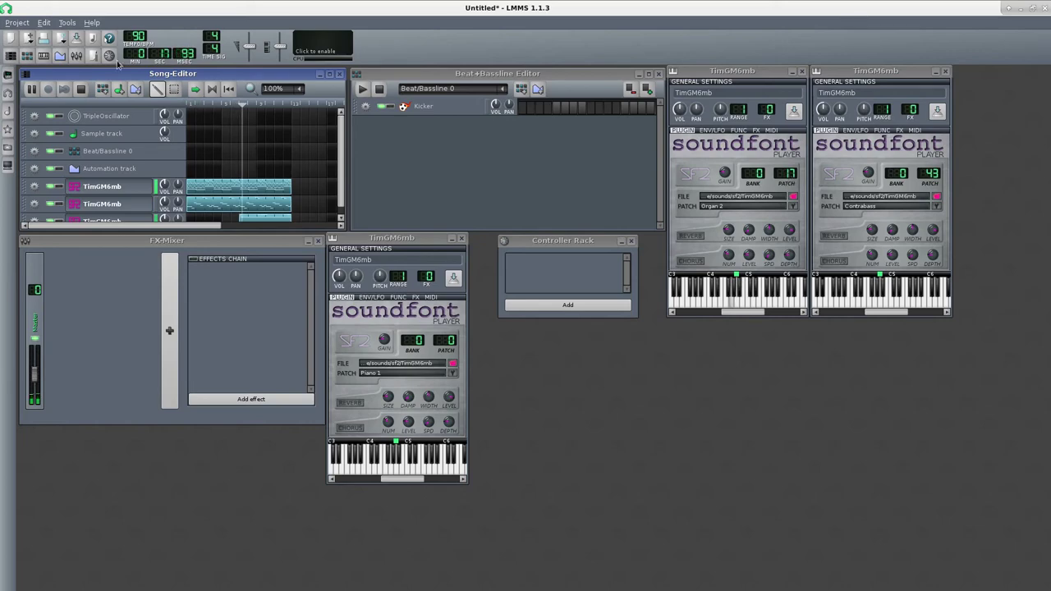
pyautogui.click(80, 90)
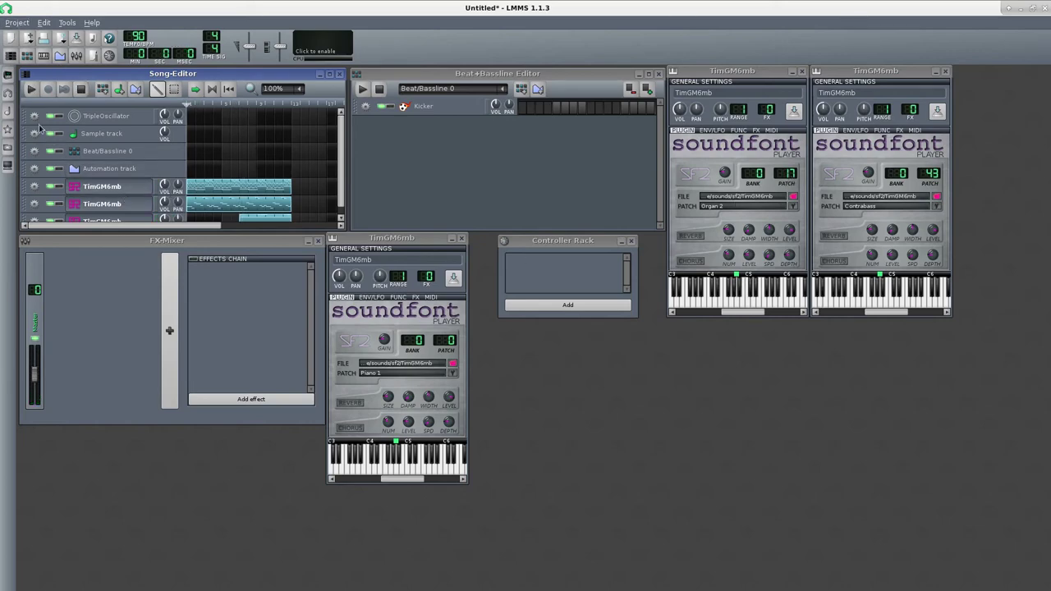
# Replace the first track with the ZynAddSubFX Brass preset 0003-Synth Brazz and enlarge the Song Editor to show all tracks
pyautogui.click(9, 130)
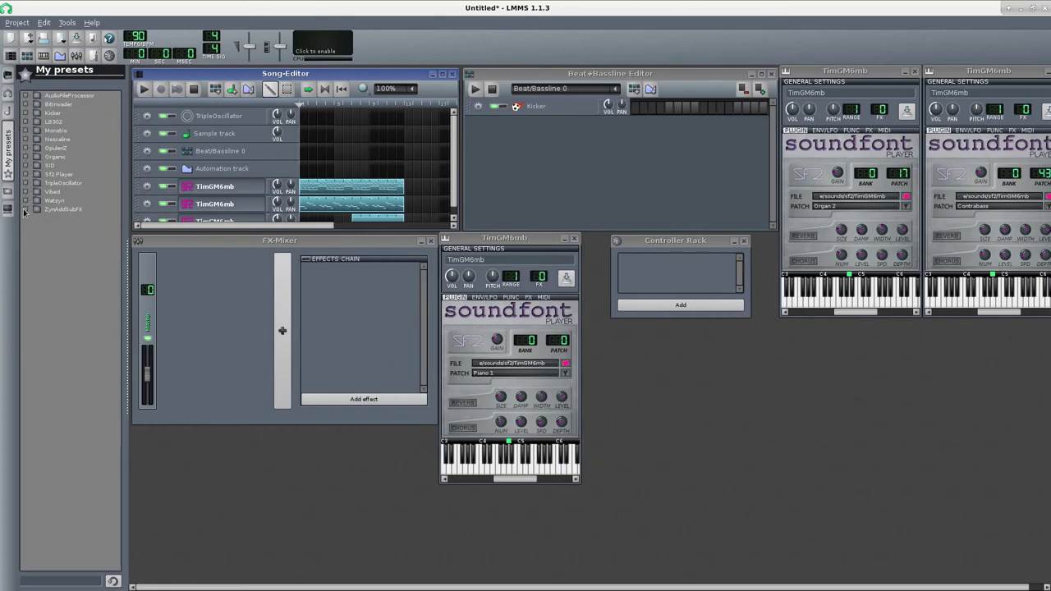
pyautogui.click(25, 209)
pyautogui.click(38, 245)
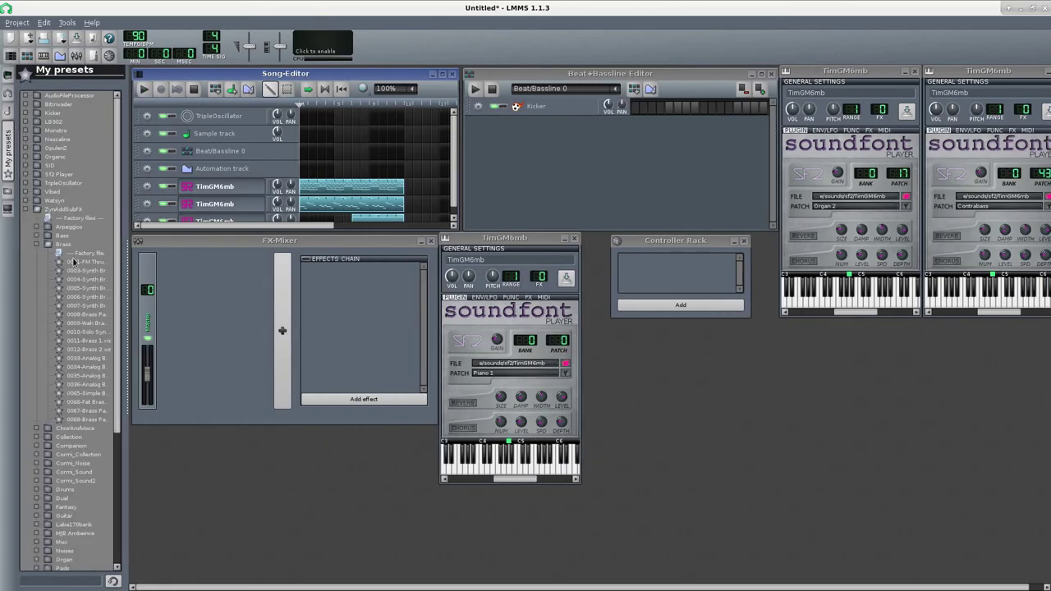
pyautogui.moveTo(73, 269); pyautogui.dragTo(852, 180)
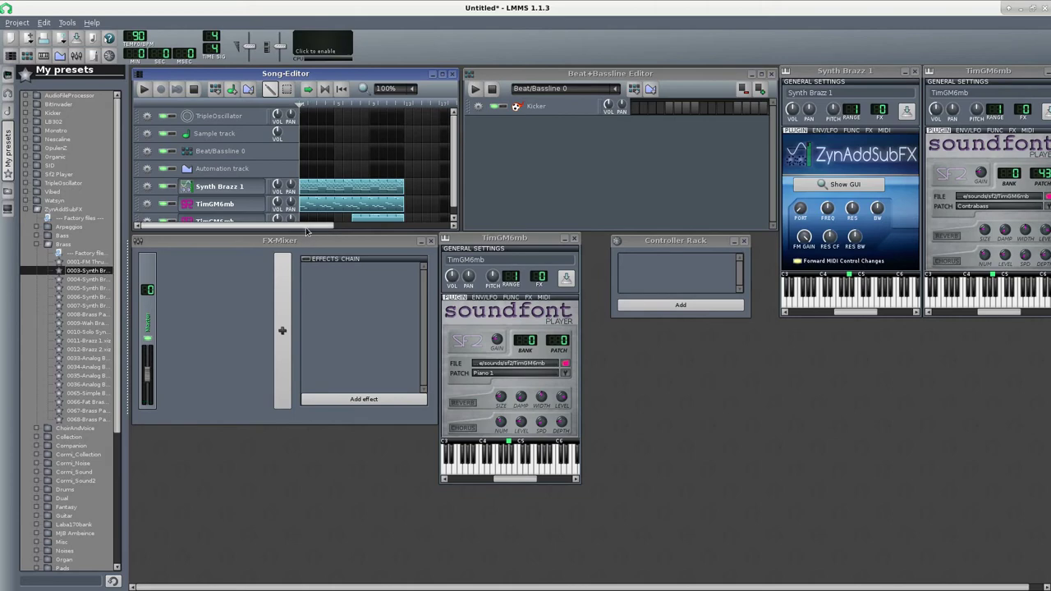
pyautogui.moveTo(305, 229); pyautogui.dragTo(306, 272)
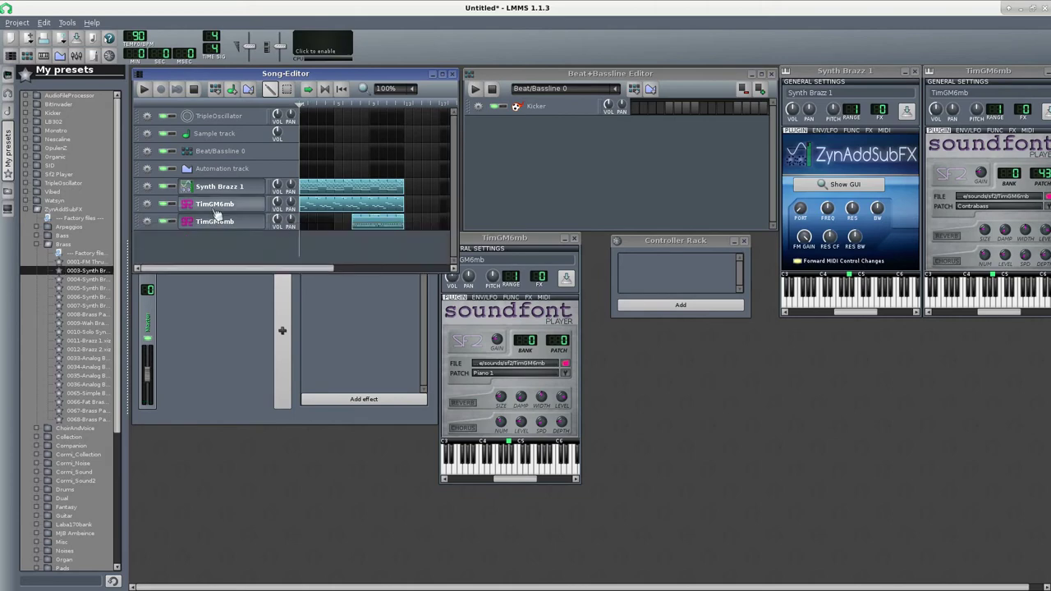